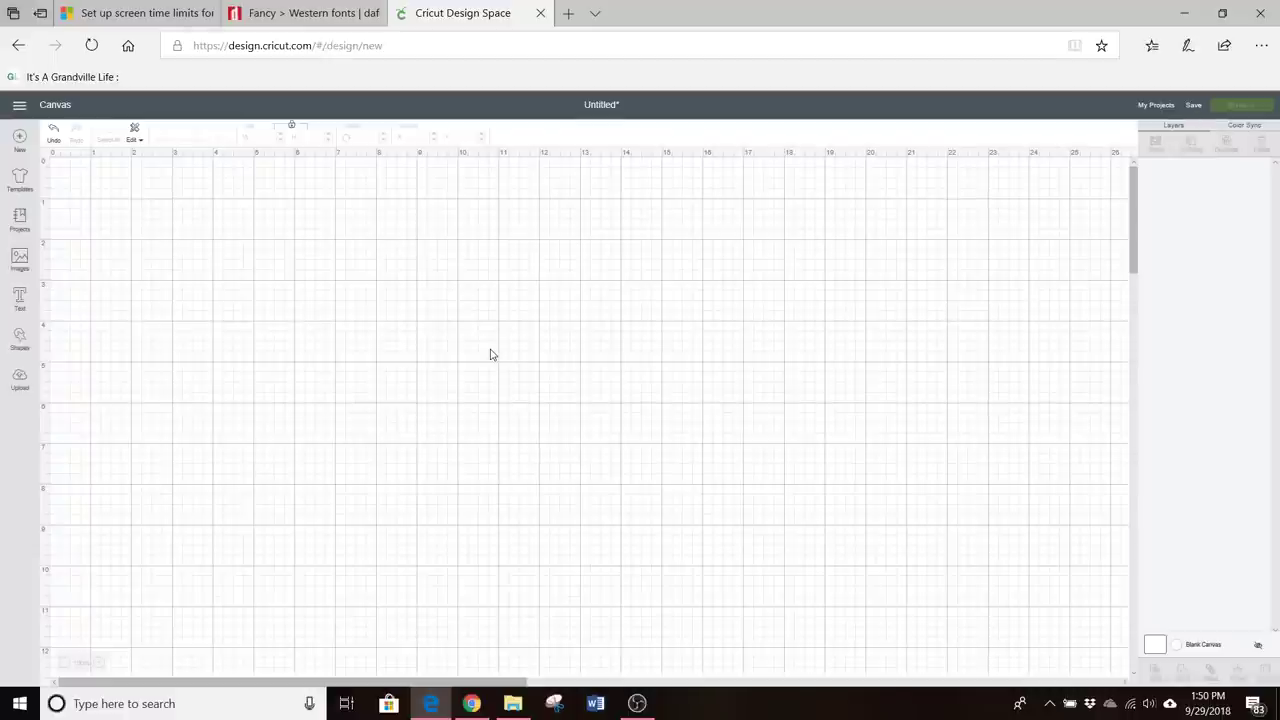
Insert the uploaded WELCOME FALL Y'ALL design onto the canvas
{"action": "left_click", "coordinate": [19, 381]}
{"action": "scroll", "coordinate": [223, 449], "scroll_direction": "down", "scroll_amount": 2}
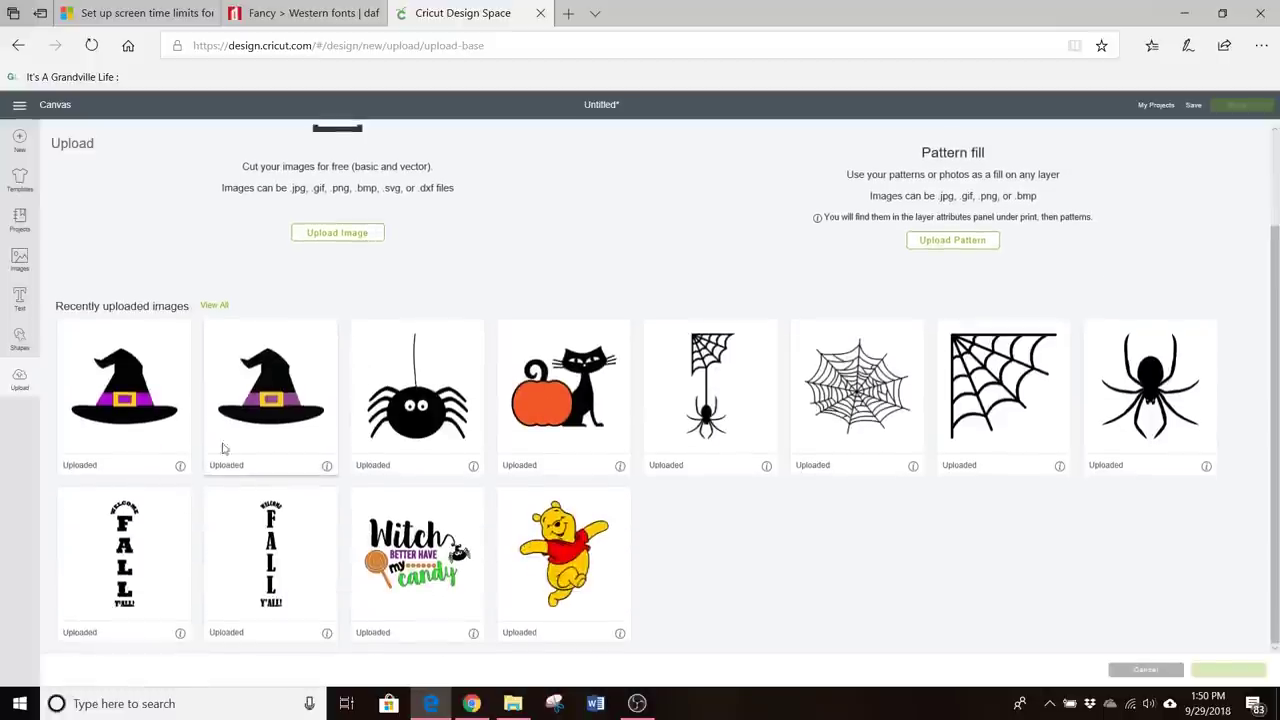
{"action": "left_click", "coordinate": [140, 525]}
{"action": "left_click", "coordinate": [1222, 672]}
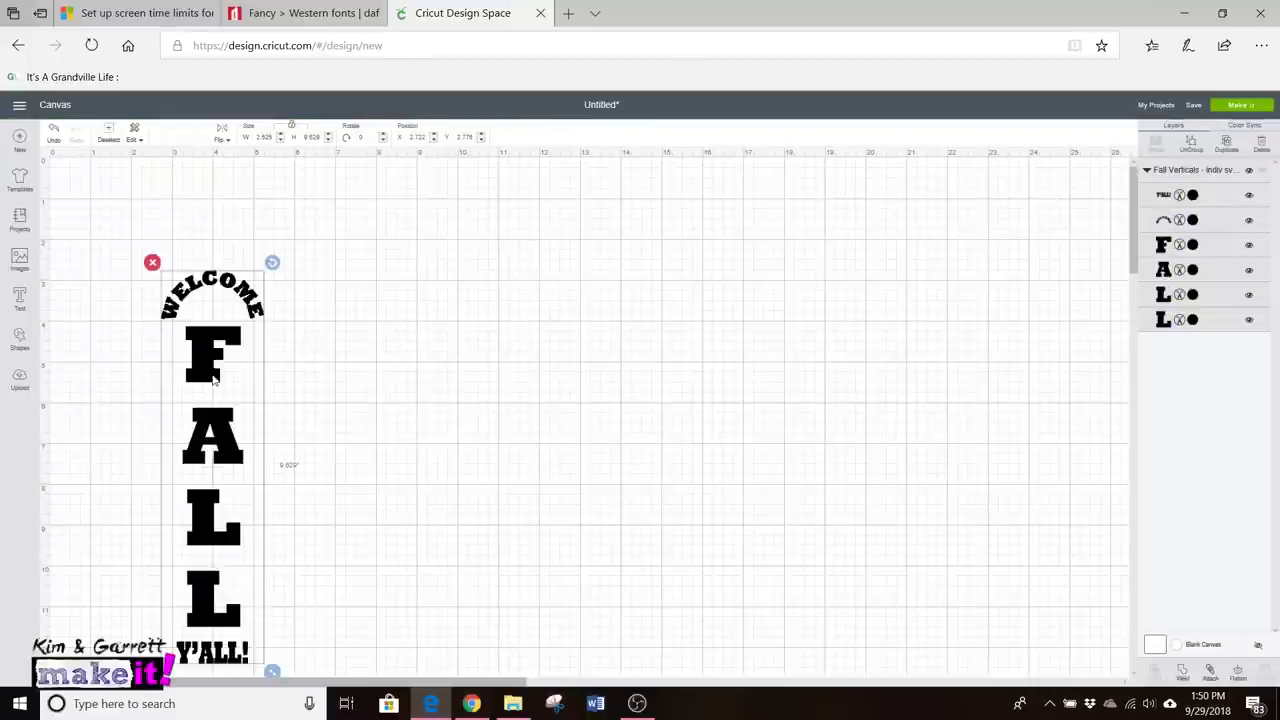
Move the design top-left, enlarge it to about 11.5 inches tall, and ungroup it
{"action": "left_click_drag", "start_coordinate": [213, 378], "coordinate": [176, 304]}
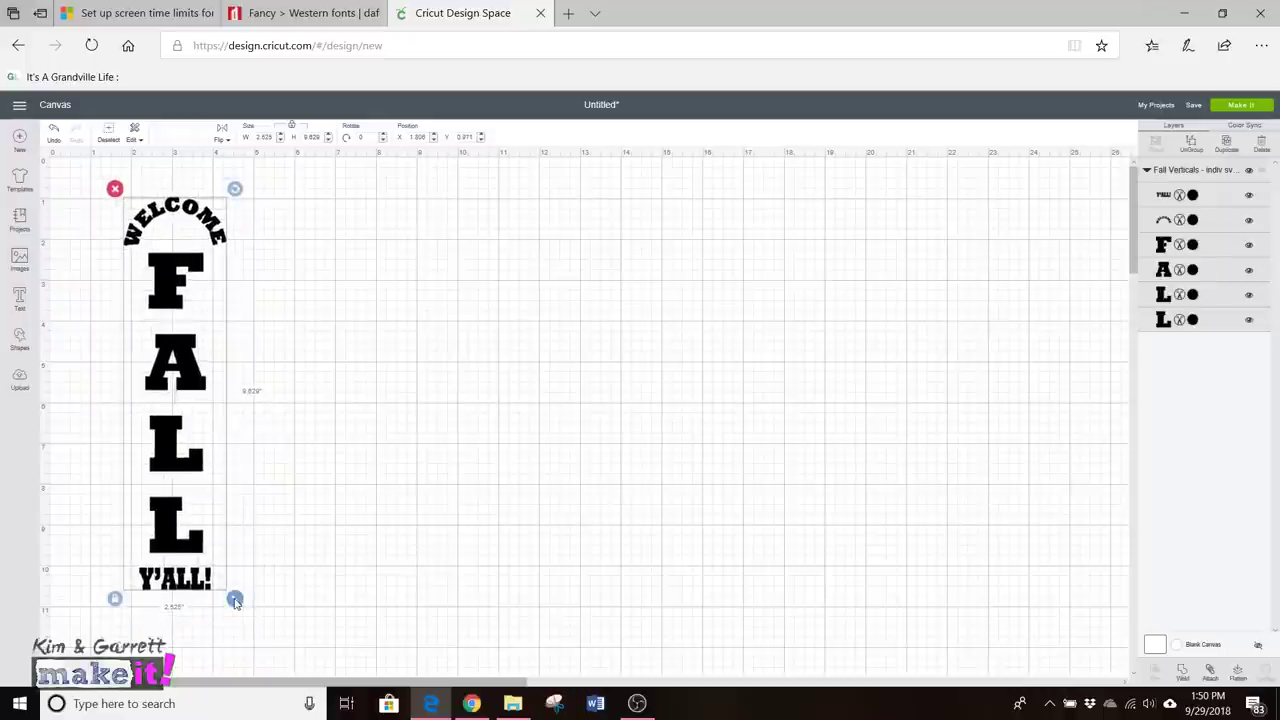
{"action": "left_click_drag", "start_coordinate": [235, 600], "coordinate": [256, 676]}
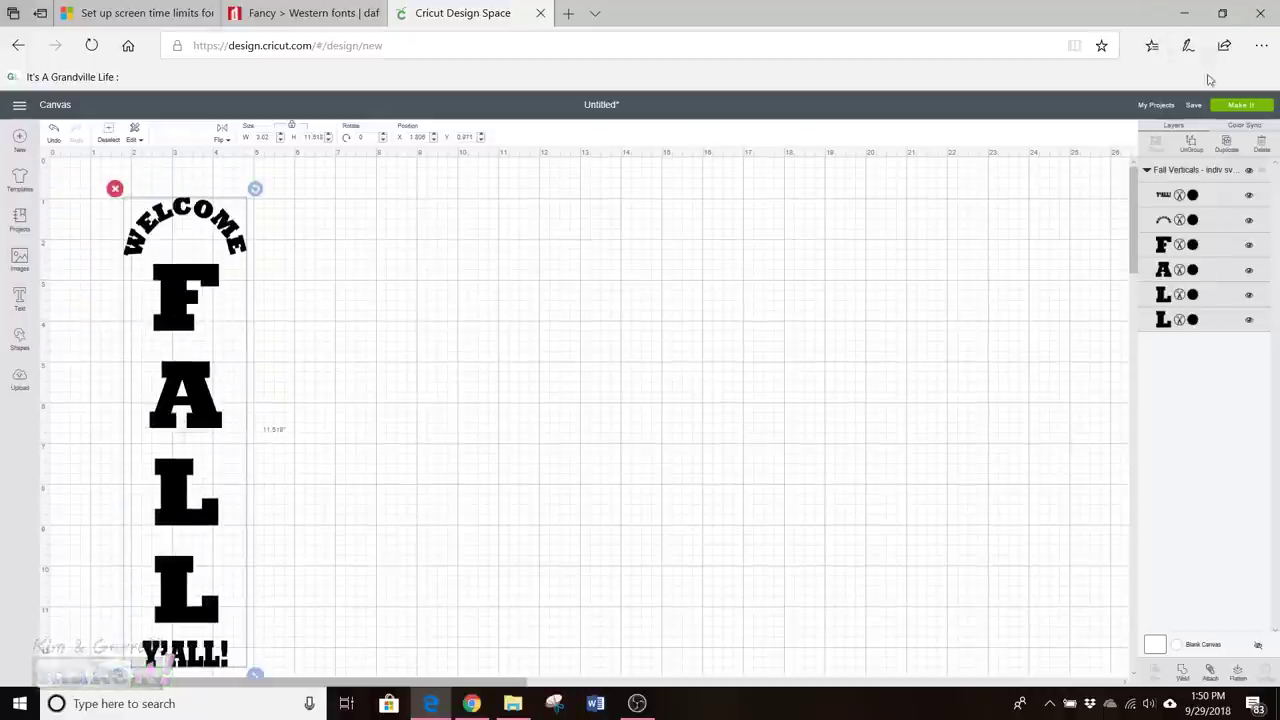
{"action": "left_click", "coordinate": [1191, 145]}
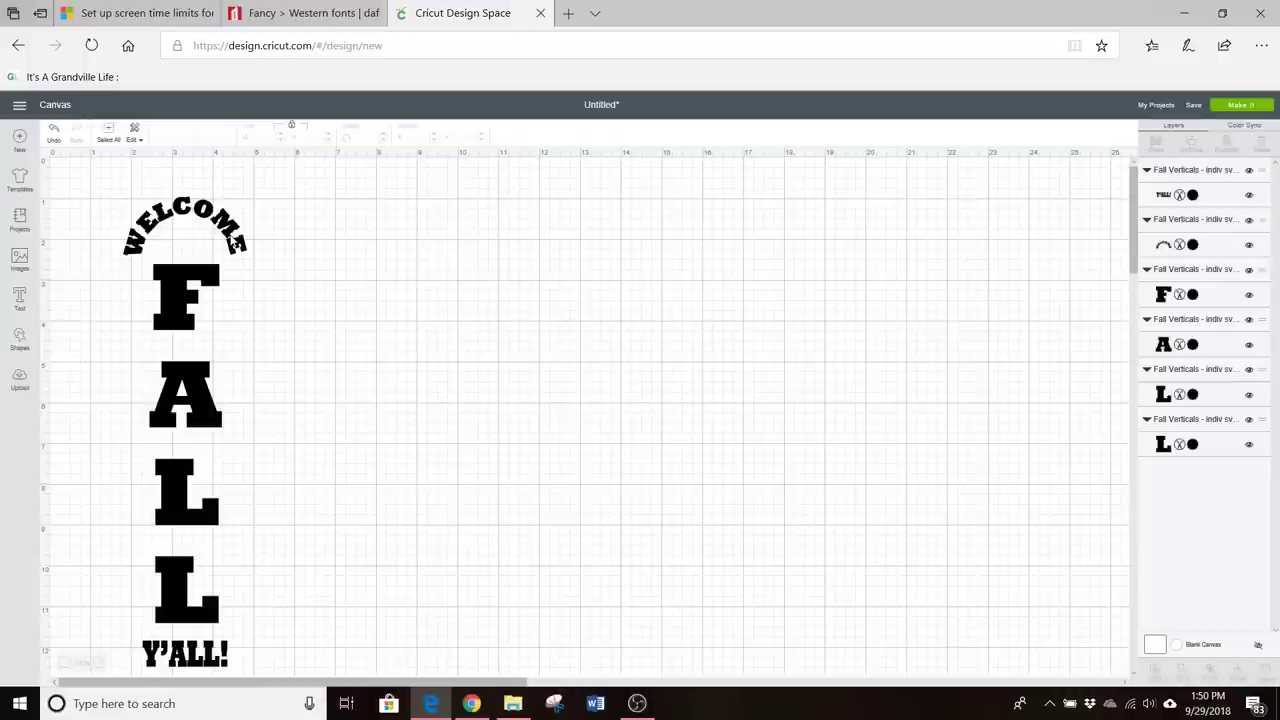
Delete the curved WELCOME text from the design
{"action": "left_click", "coordinate": [185, 228]}
{"action": "left_click_drag", "start_coordinate": [232, 240], "coordinate": [670, 272]}
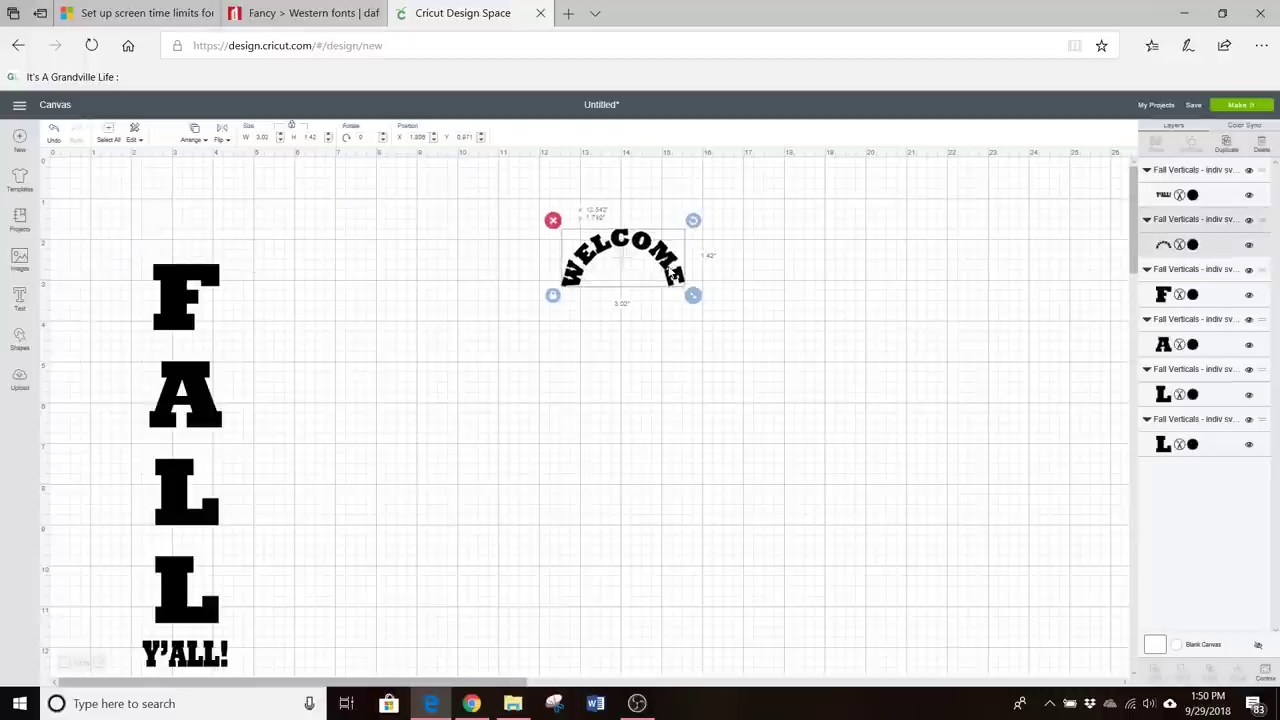
{"action": "key", "text": "Delete"}
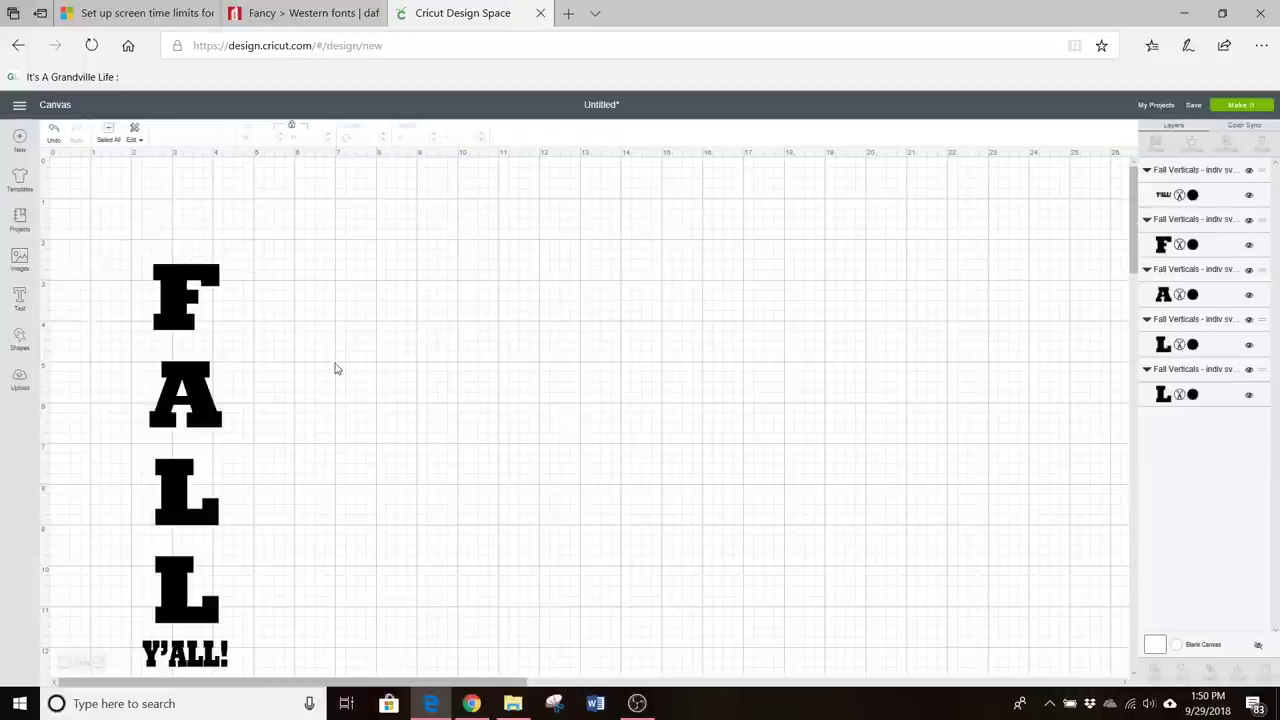
Add a text layer reading IT'S and place it above the F
{"action": "left_click", "coordinate": [19, 297]}
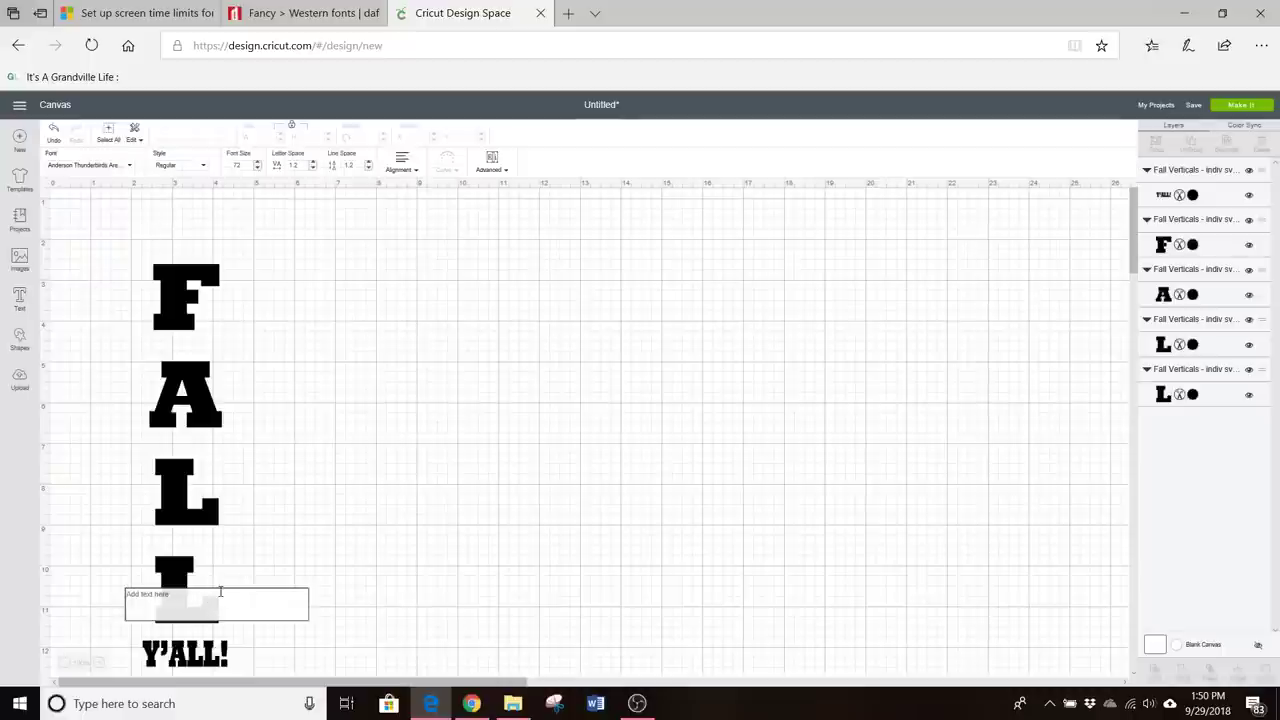
{"action": "type", "text": "IT'S"}
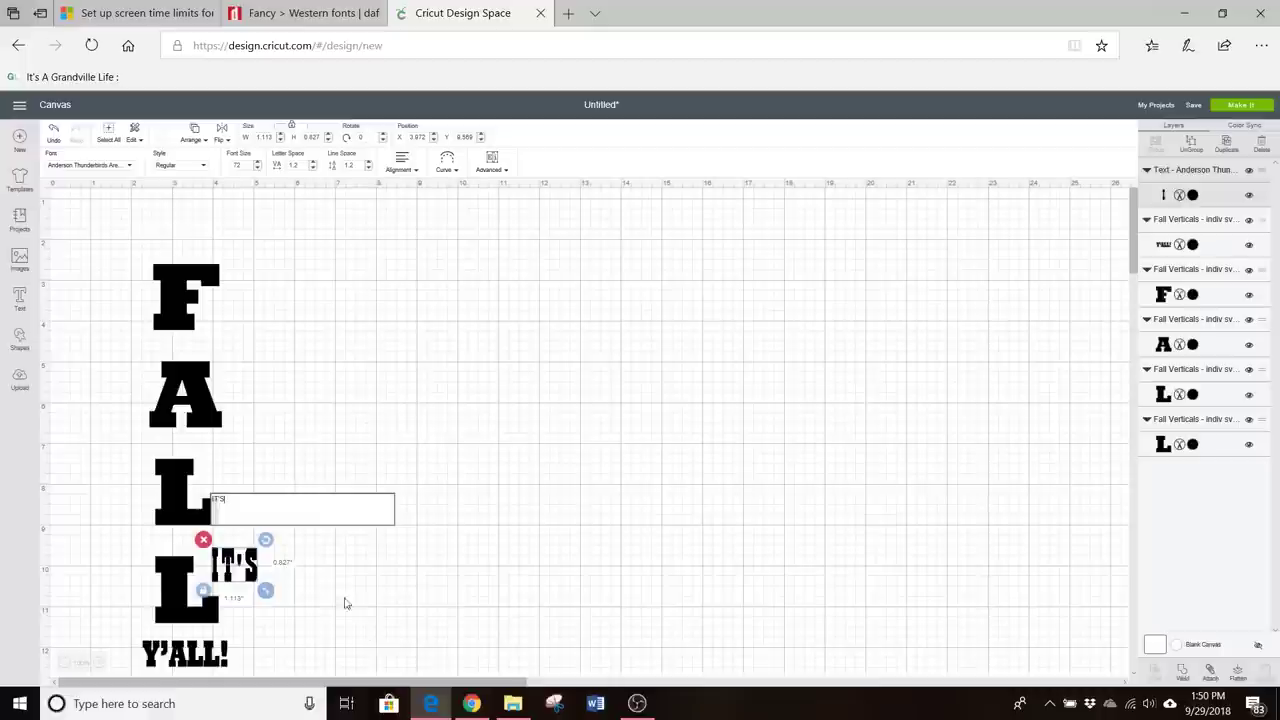
{"action": "left_click_drag", "start_coordinate": [253, 573], "coordinate": [197, 230]}
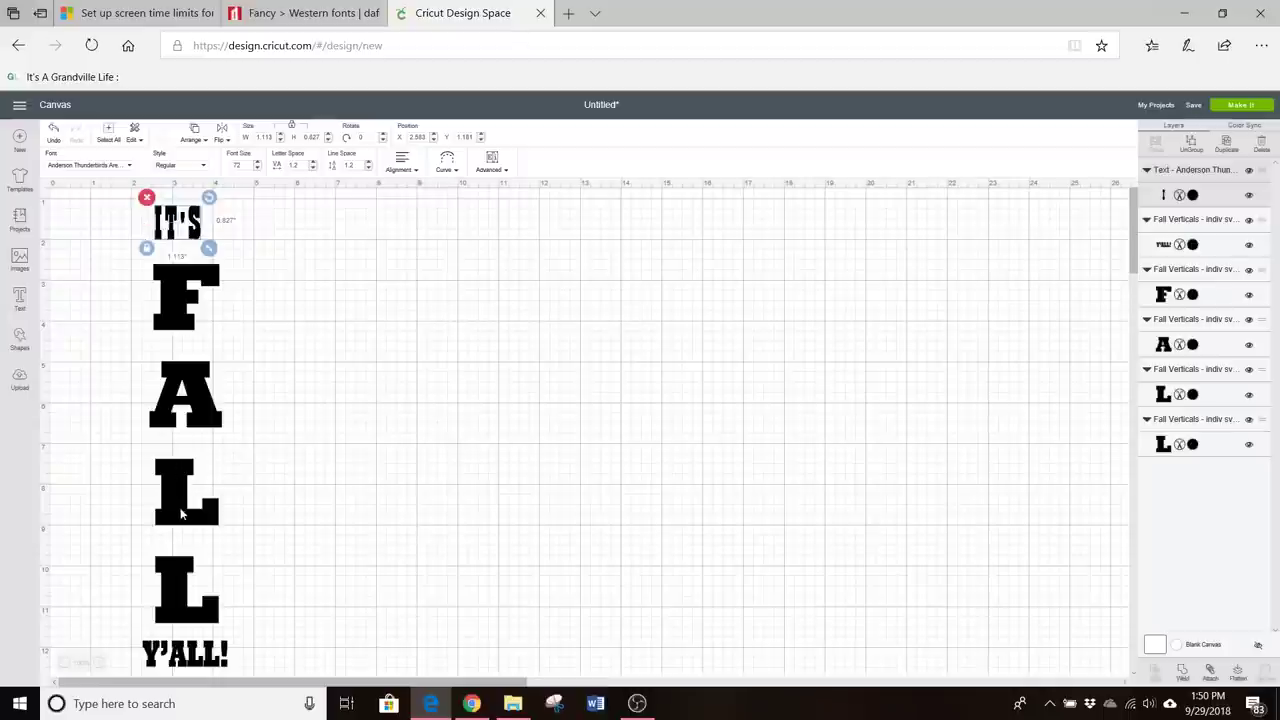
{"action": "left_click", "coordinate": [131, 170]}
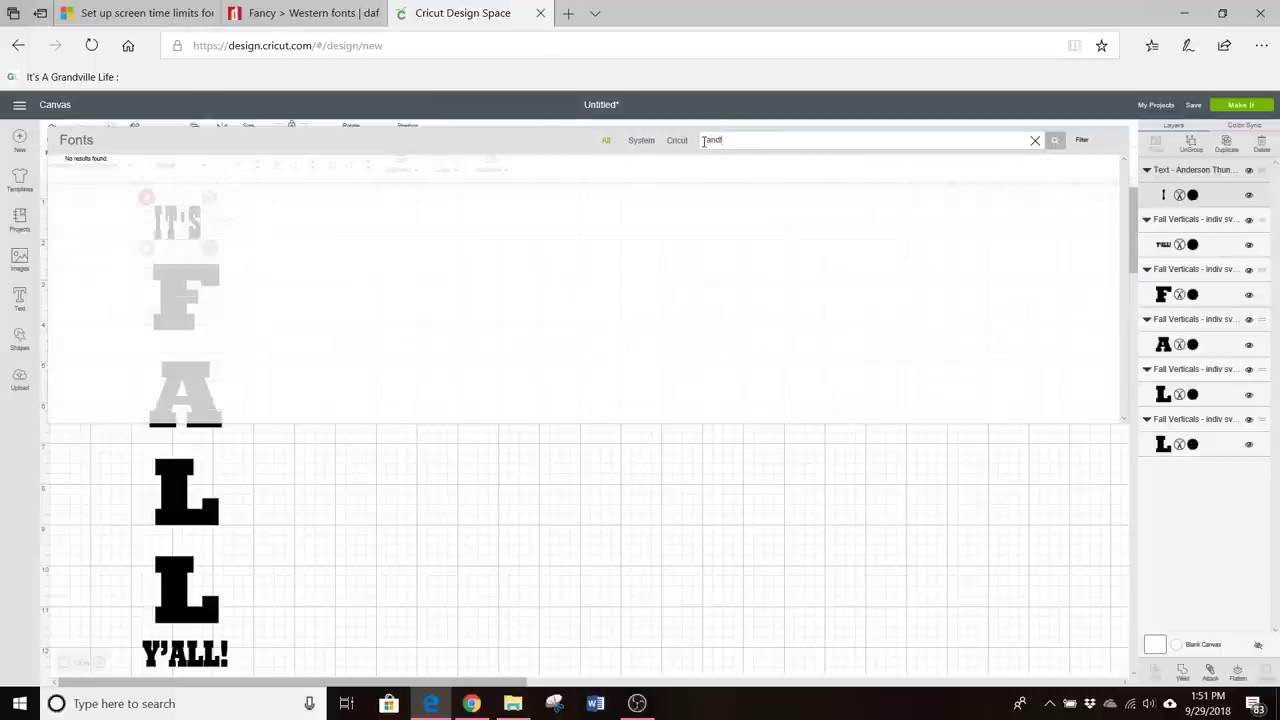
{"action": "type", "text": "er"}
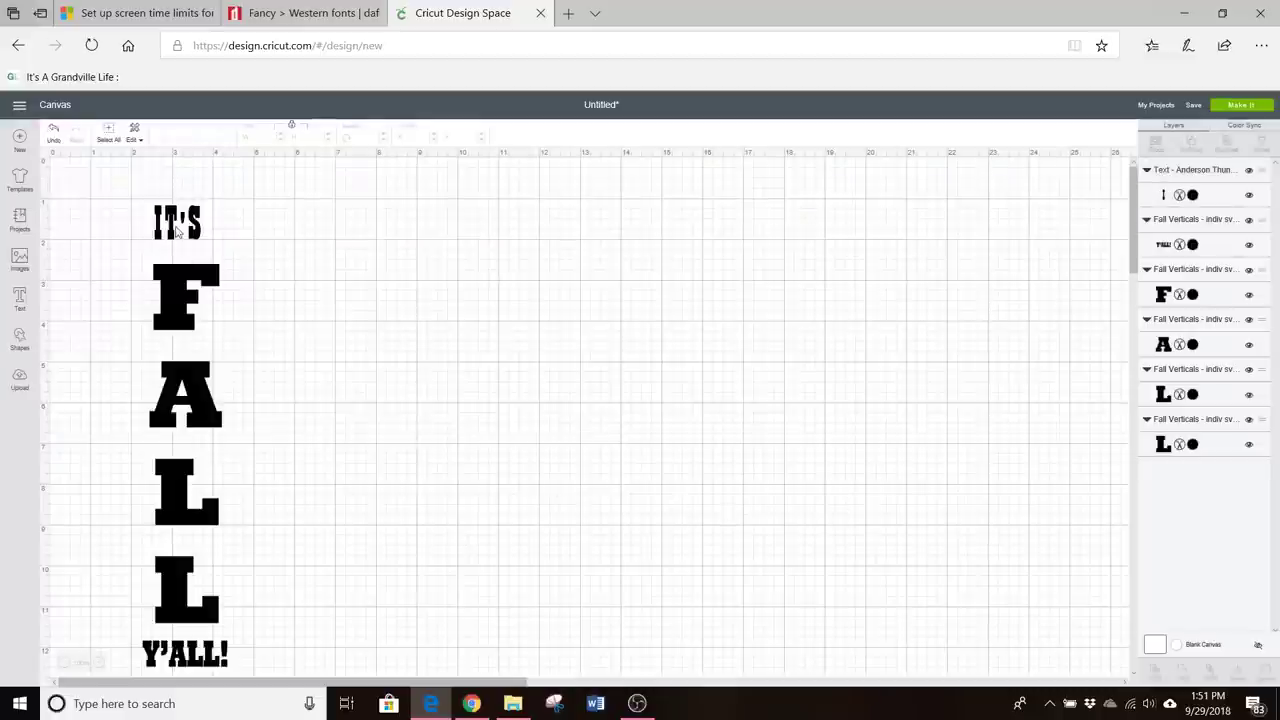
{"action": "left_click", "coordinate": [198, 645]}
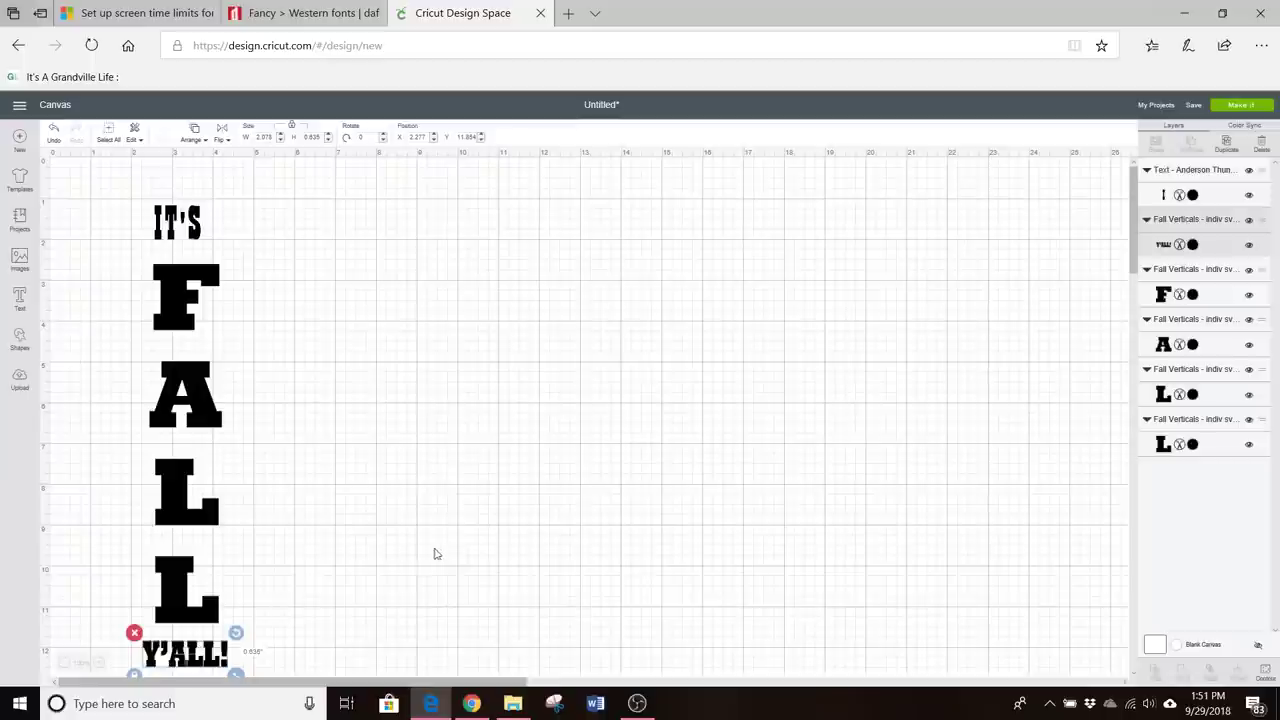
Duplicate Y'ALL! beside IT'S, then set IT'S to 0.635 in and enlarge it to match
{"action": "key", "text": "ctrl+d"}
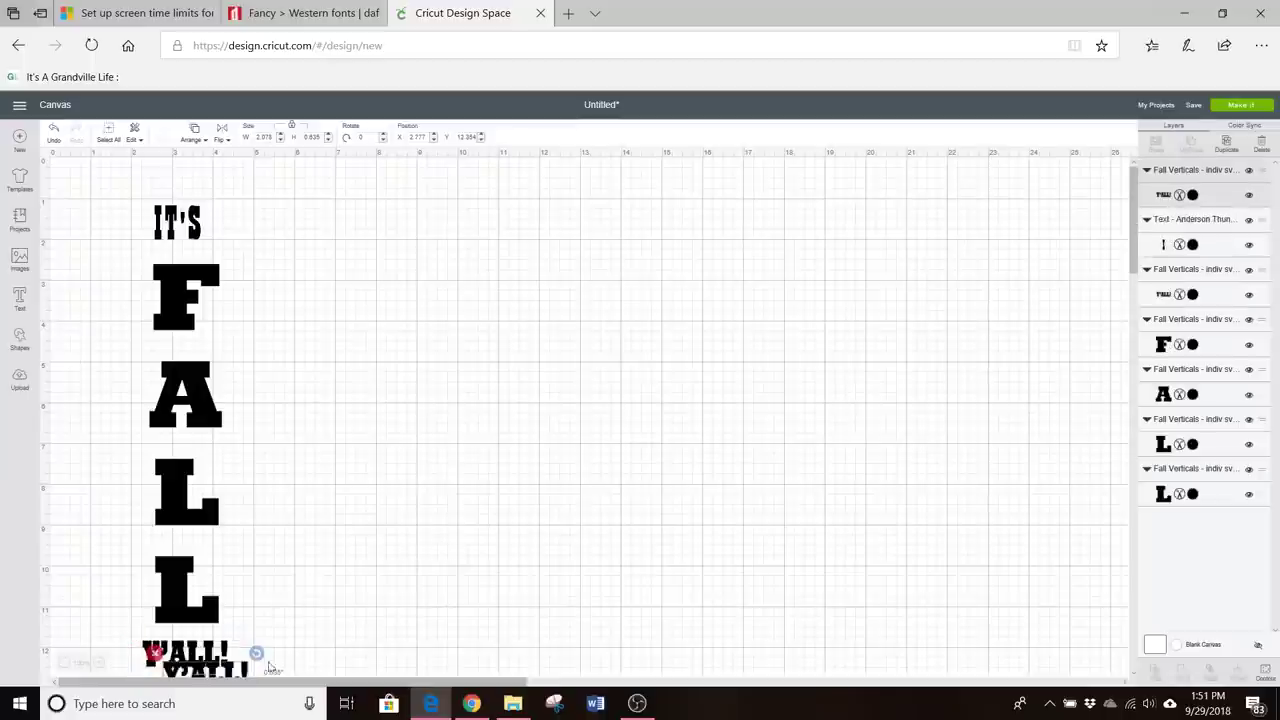
{"action": "left_click_drag", "start_coordinate": [200, 677], "coordinate": [300, 229]}
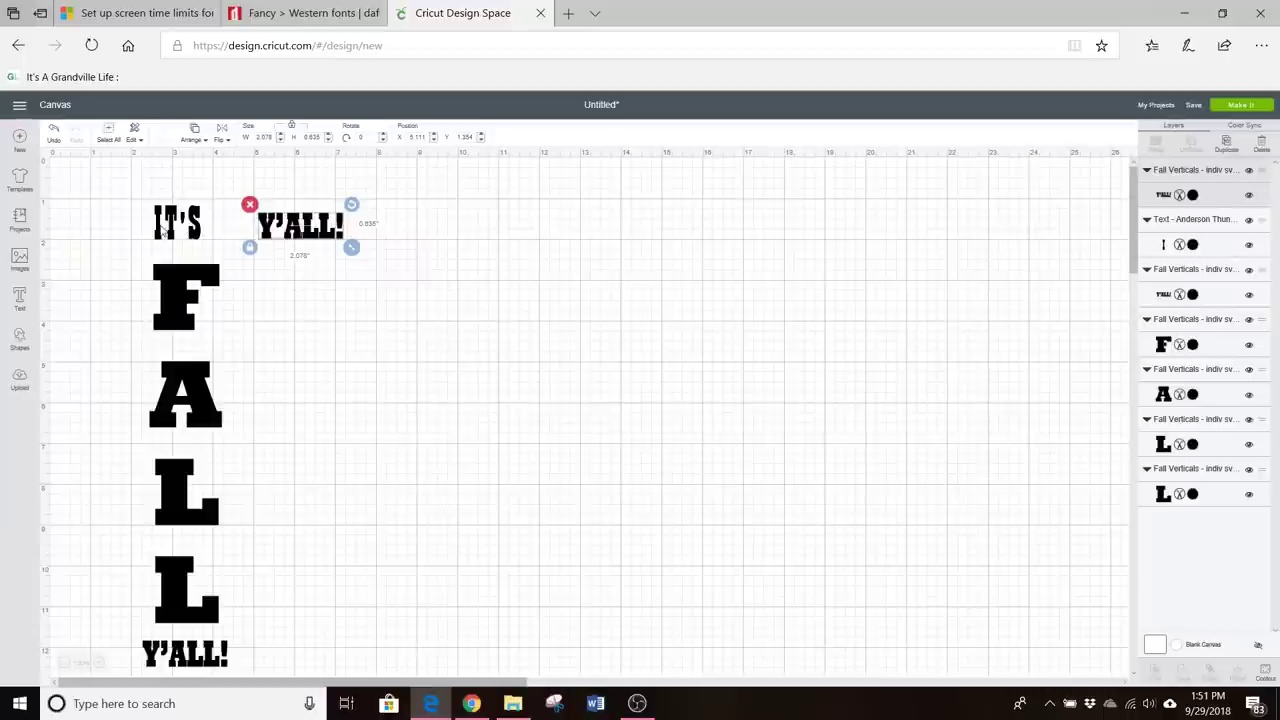
{"action": "left_click", "coordinate": [163, 230]}
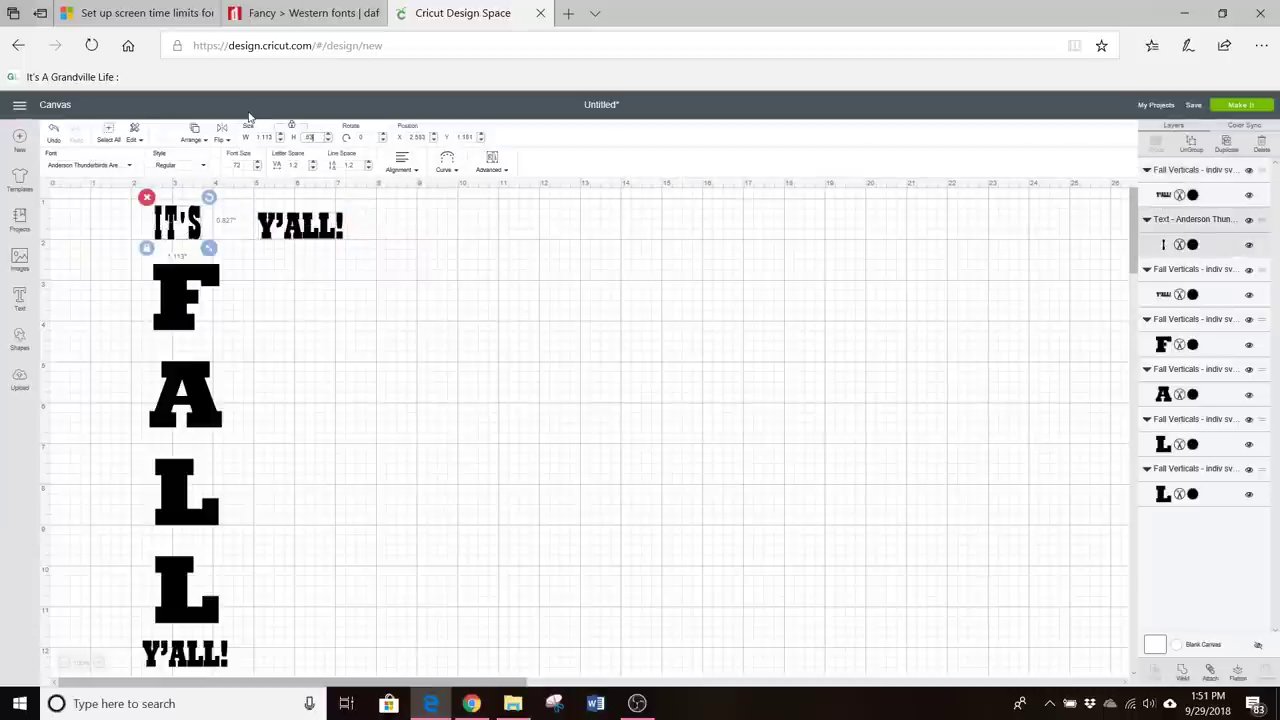
{"action": "type", "text": ".635"}
{"action": "key", "text": "Return"}
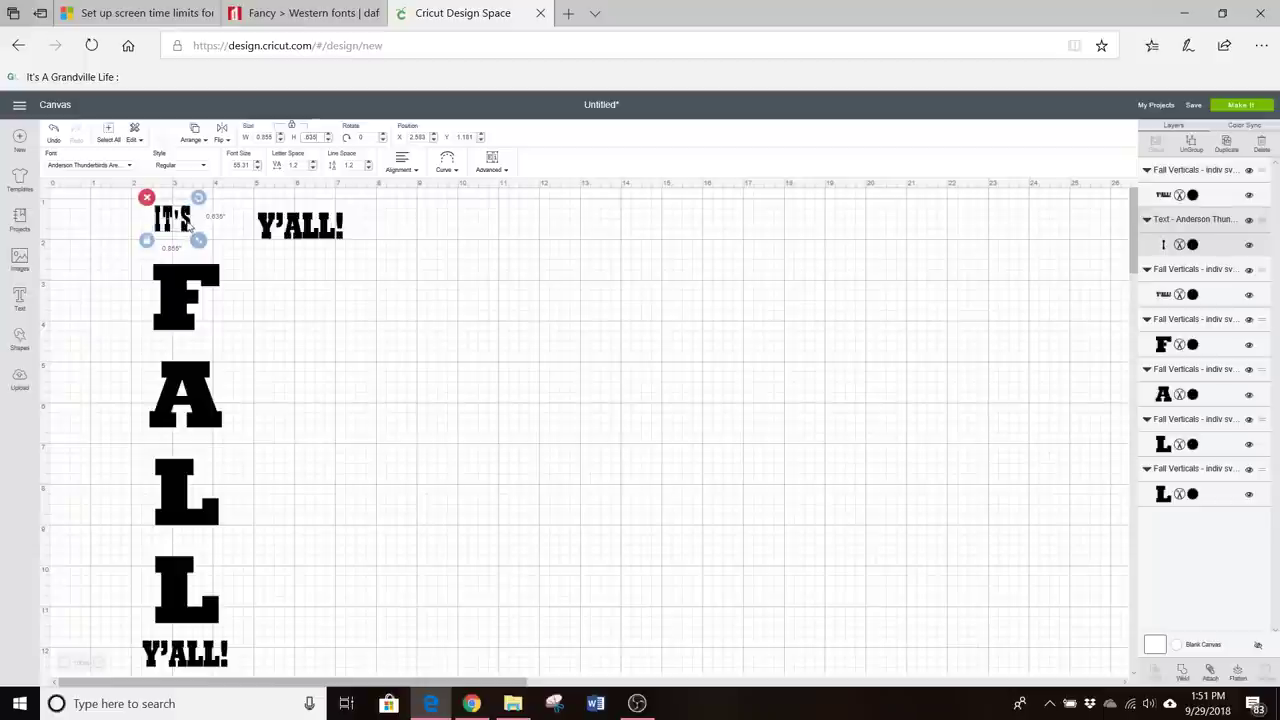
{"action": "left_click_drag", "start_coordinate": [188, 226], "coordinate": [190, 233]}
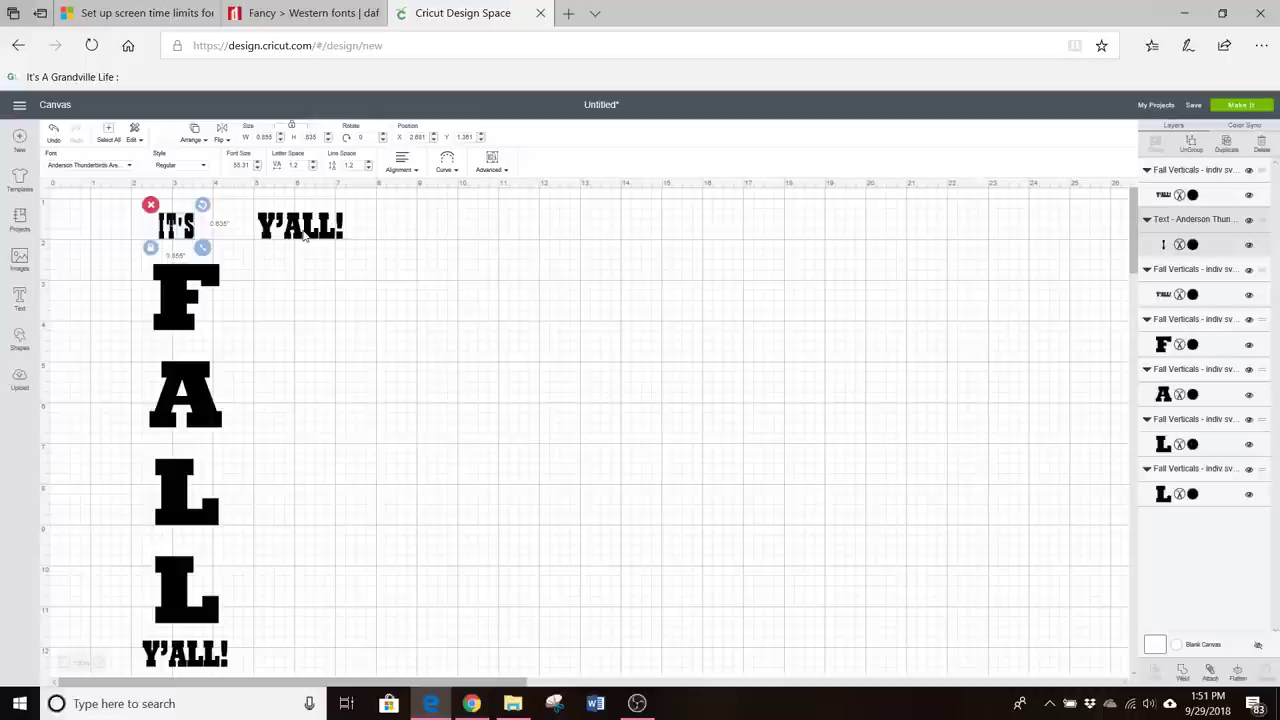
{"action": "mouse_move", "coordinate": [202, 248]}
{"action": "left_mouse_down"}
{"action": "mouse_move", "coordinate": [229, 255]}
{"action": "mouse_move", "coordinate": [212, 243]}
{"action": "left_mouse_up"}
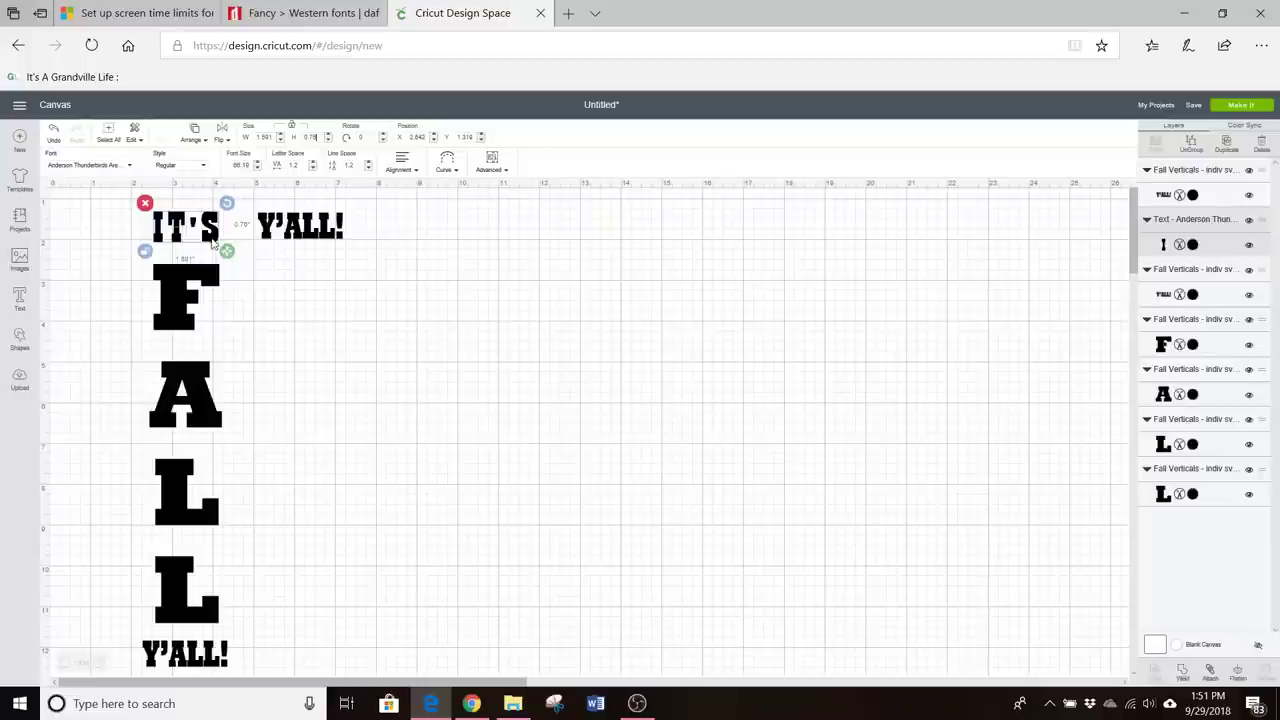
{"action": "left_click", "coordinate": [378, 336]}
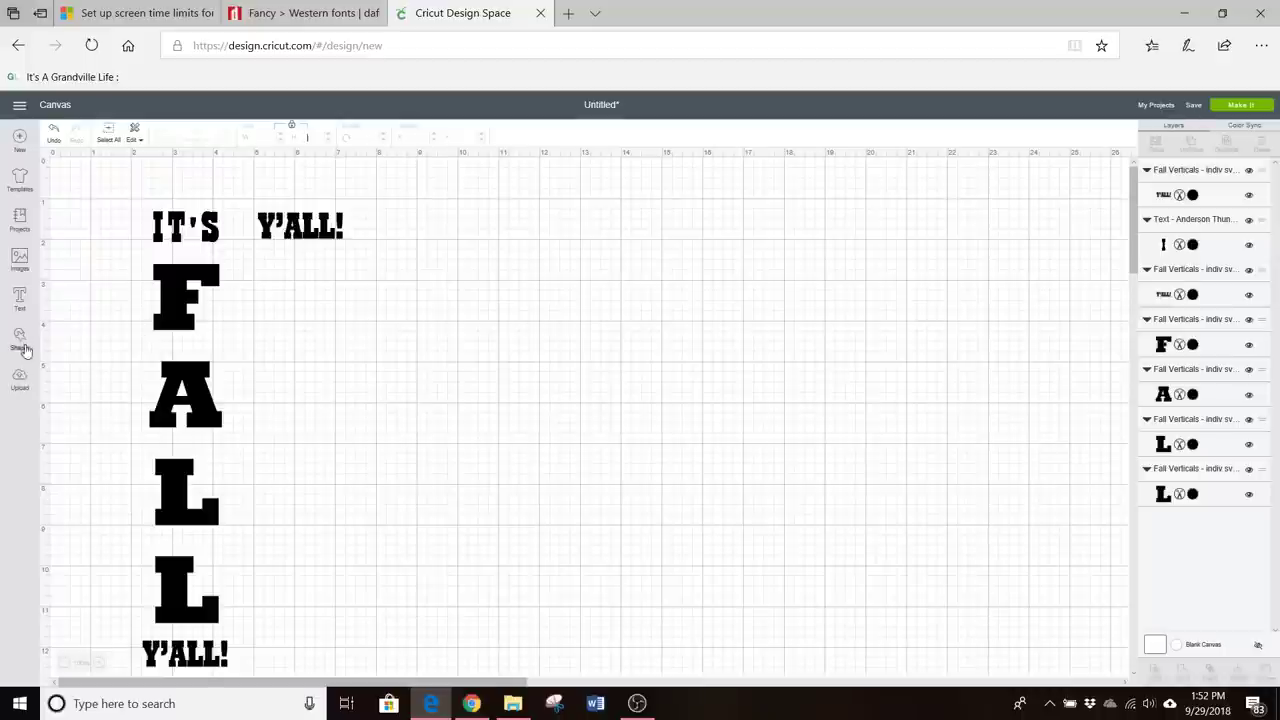
Shrink a square over Y'ALL!'s apostrophe, slice them, and lift the cut apostrophe above the word
{"action": "left_click", "coordinate": [20, 340]}
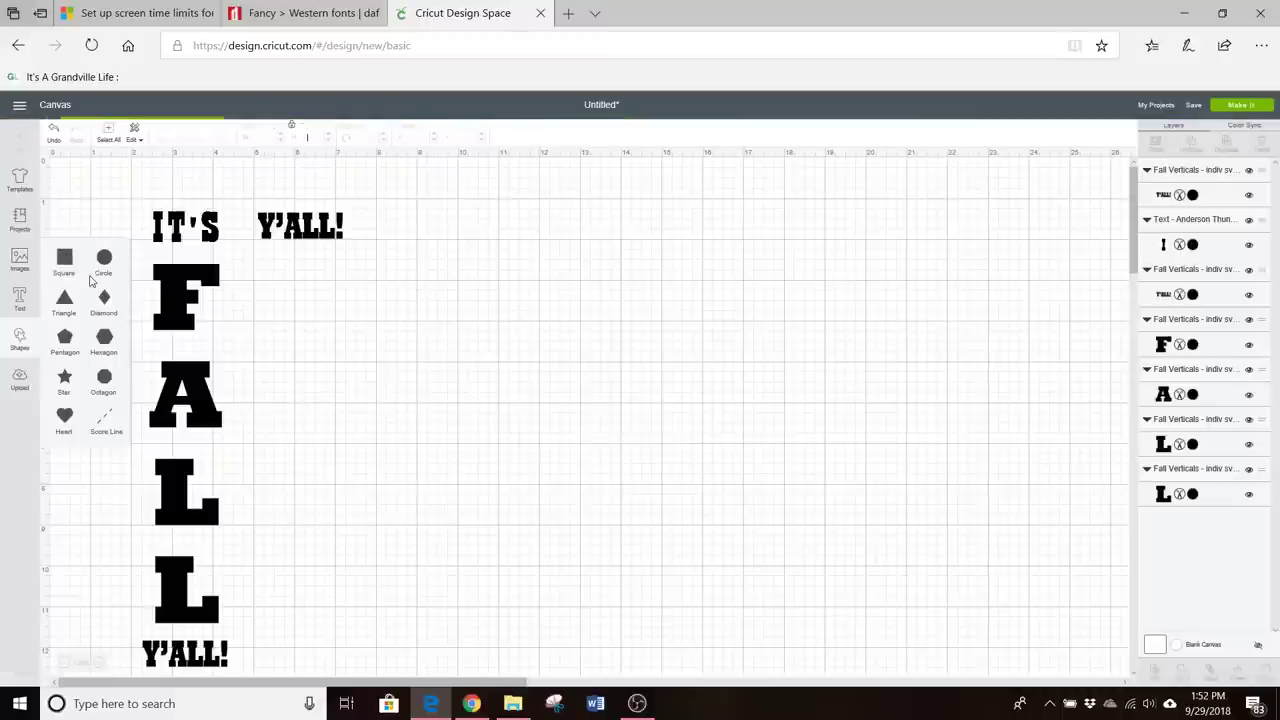
{"action": "left_click", "coordinate": [64, 258]}
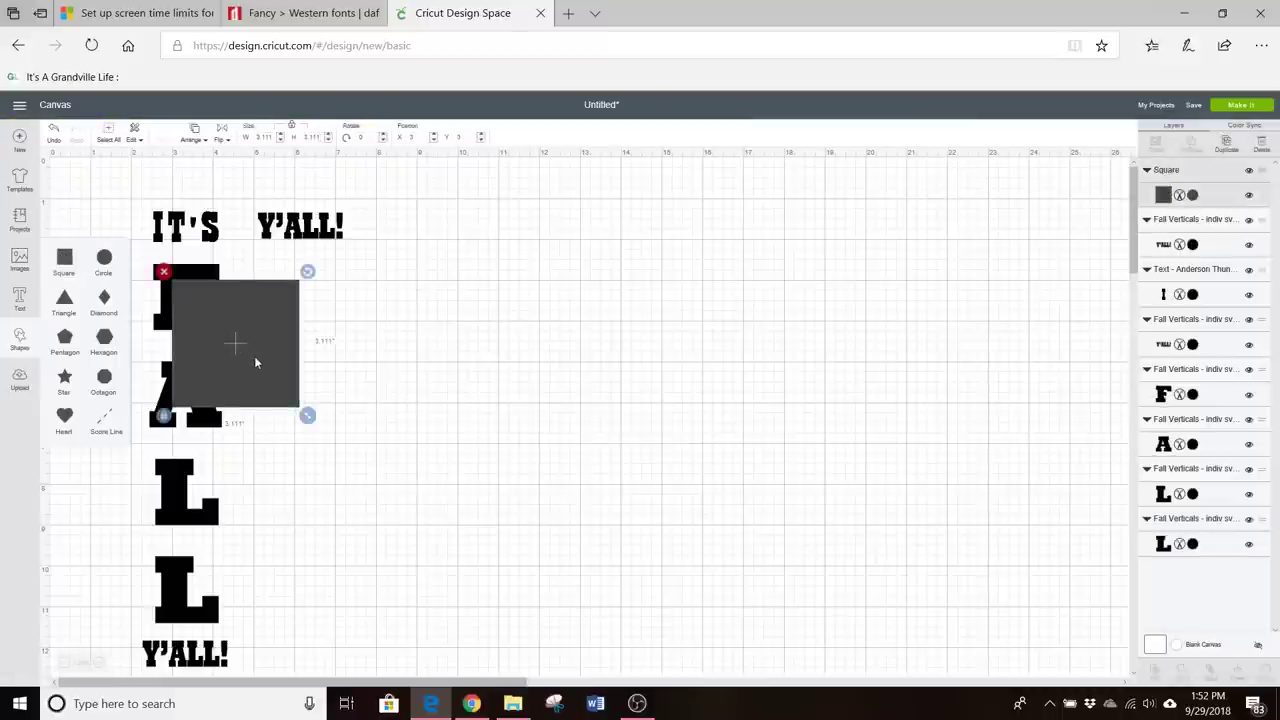
{"action": "left_click_drag", "start_coordinate": [255, 357], "coordinate": [374, 344]}
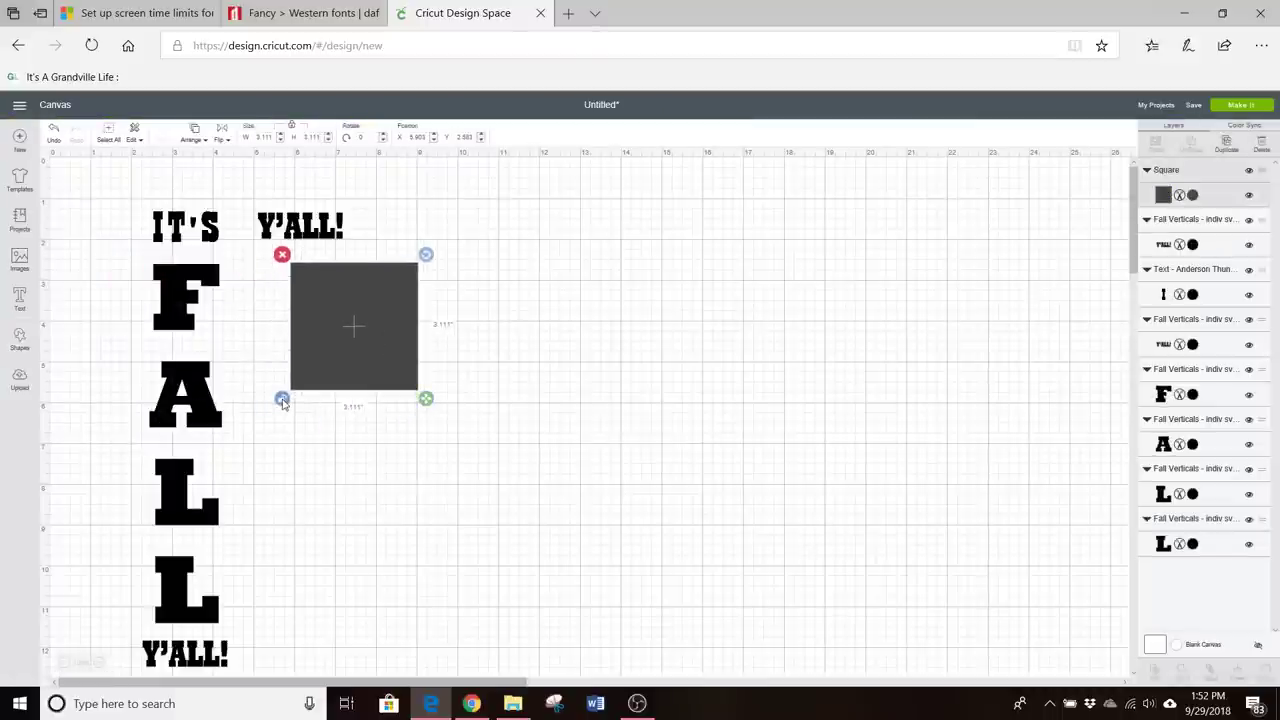
{"action": "left_click", "coordinate": [440, 404]}
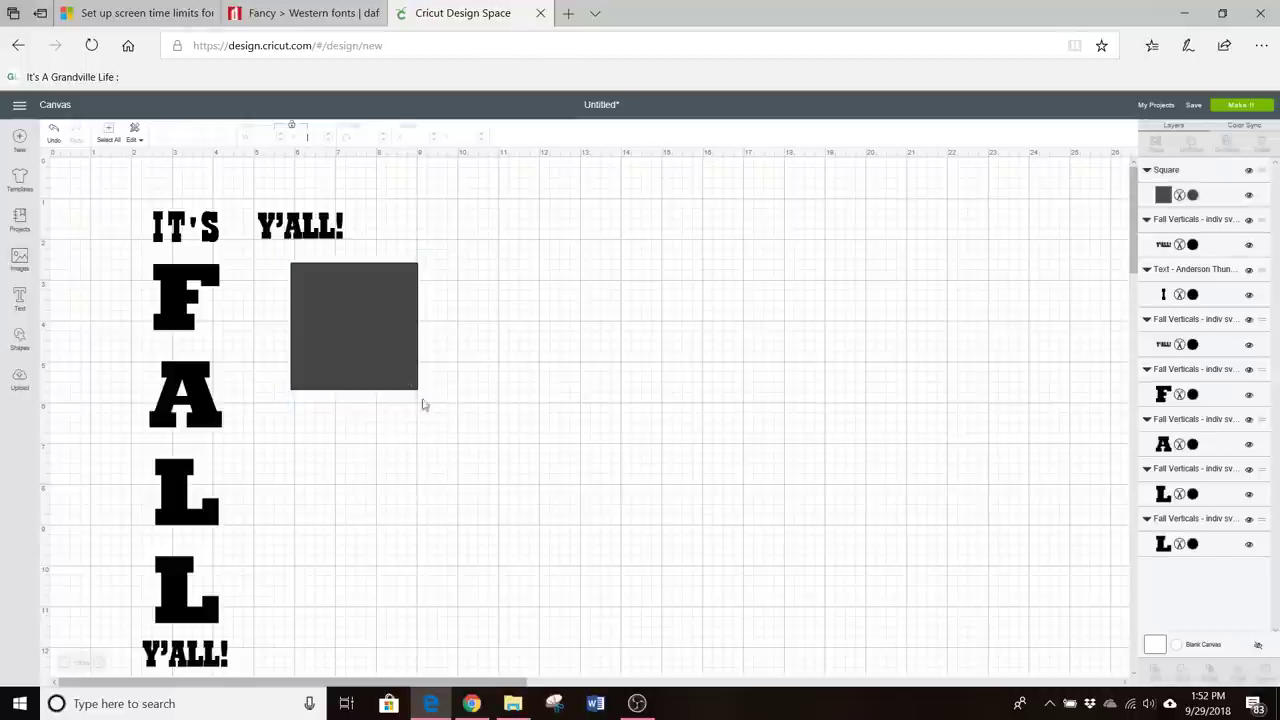
{"action": "left_click", "coordinate": [408, 390]}
{"action": "left_click_drag", "start_coordinate": [408, 392], "coordinate": [296, 233]}
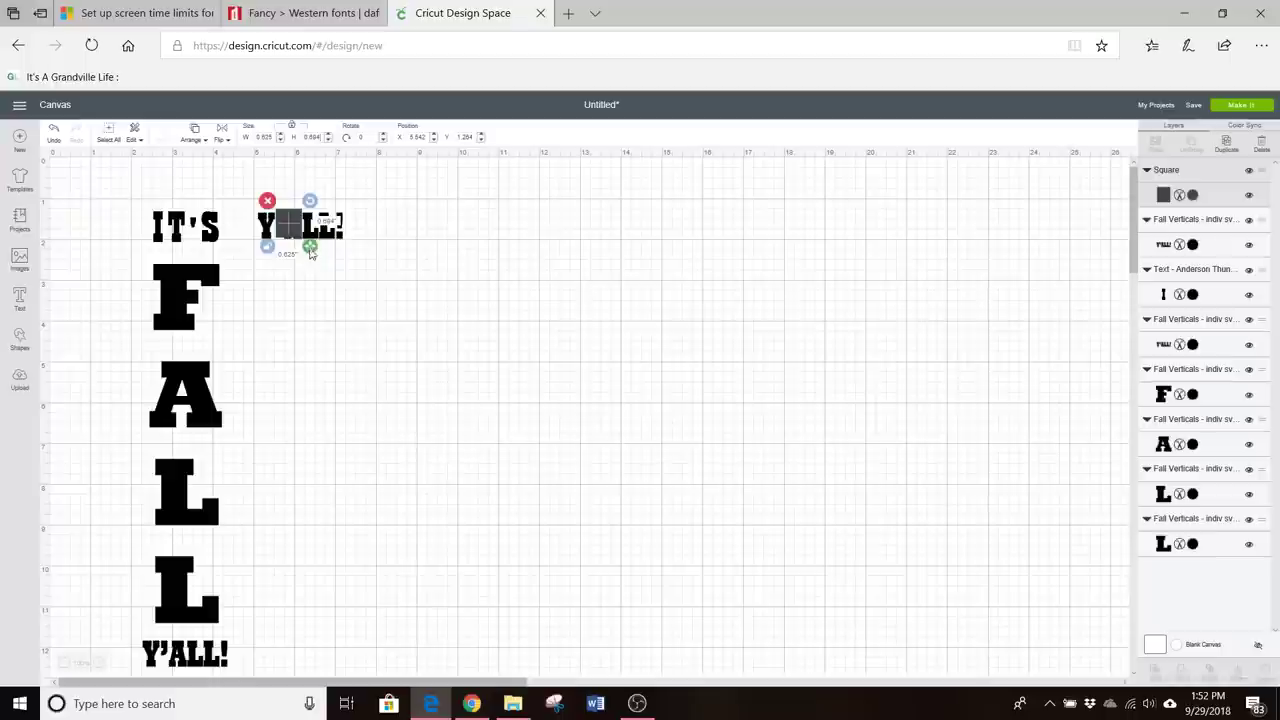
{"action": "left_click_drag", "start_coordinate": [309, 246], "coordinate": [293, 247]}
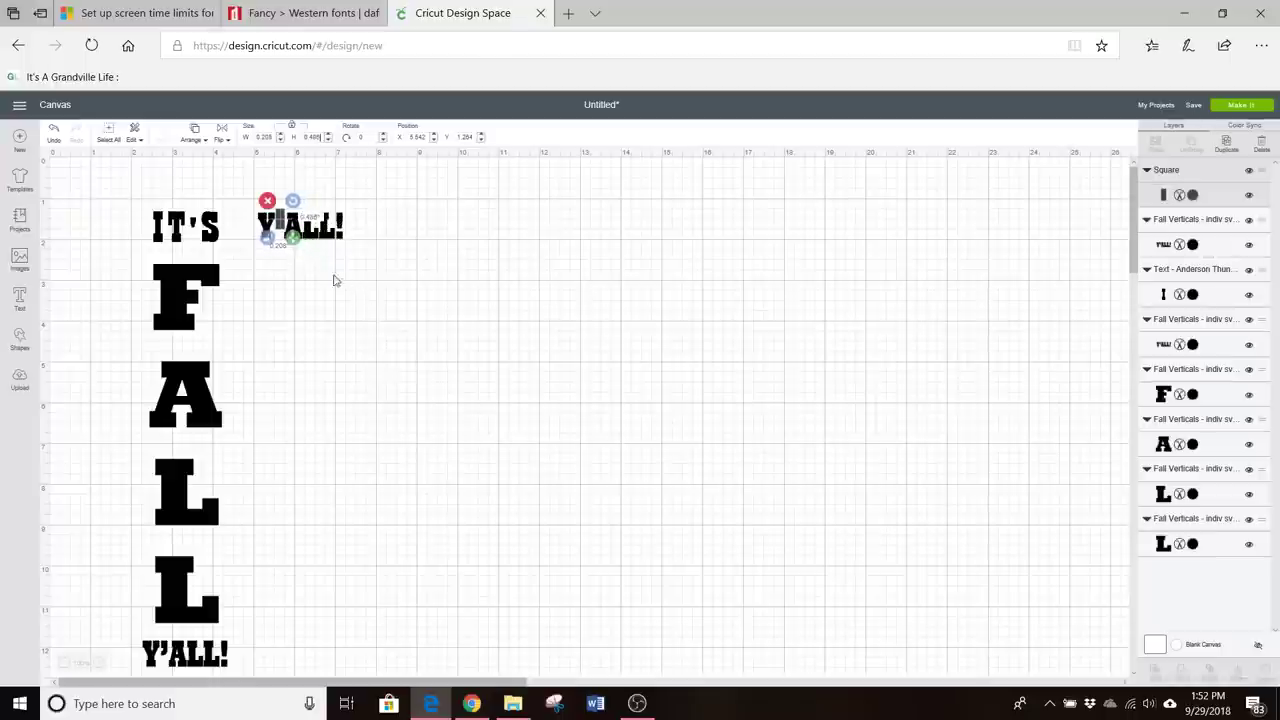
{"action": "left_click", "coordinate": [320, 240]}
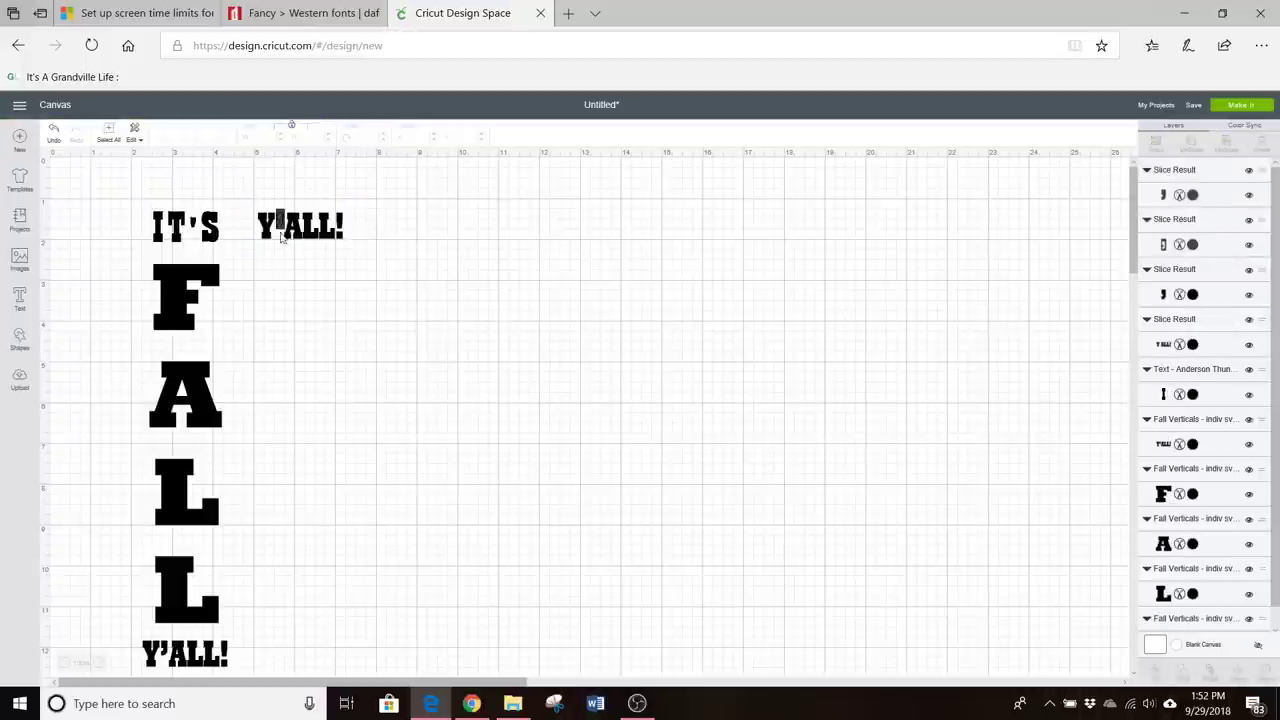
{"action": "left_click_drag", "start_coordinate": [282, 222], "coordinate": [303, 275]}
Delete the leftover Y ALL! word, comma-shaped scrap and small rectangle from the slice
{"action": "left_click", "coordinate": [380, 266]}
{"action": "left_click", "coordinate": [333, 230]}
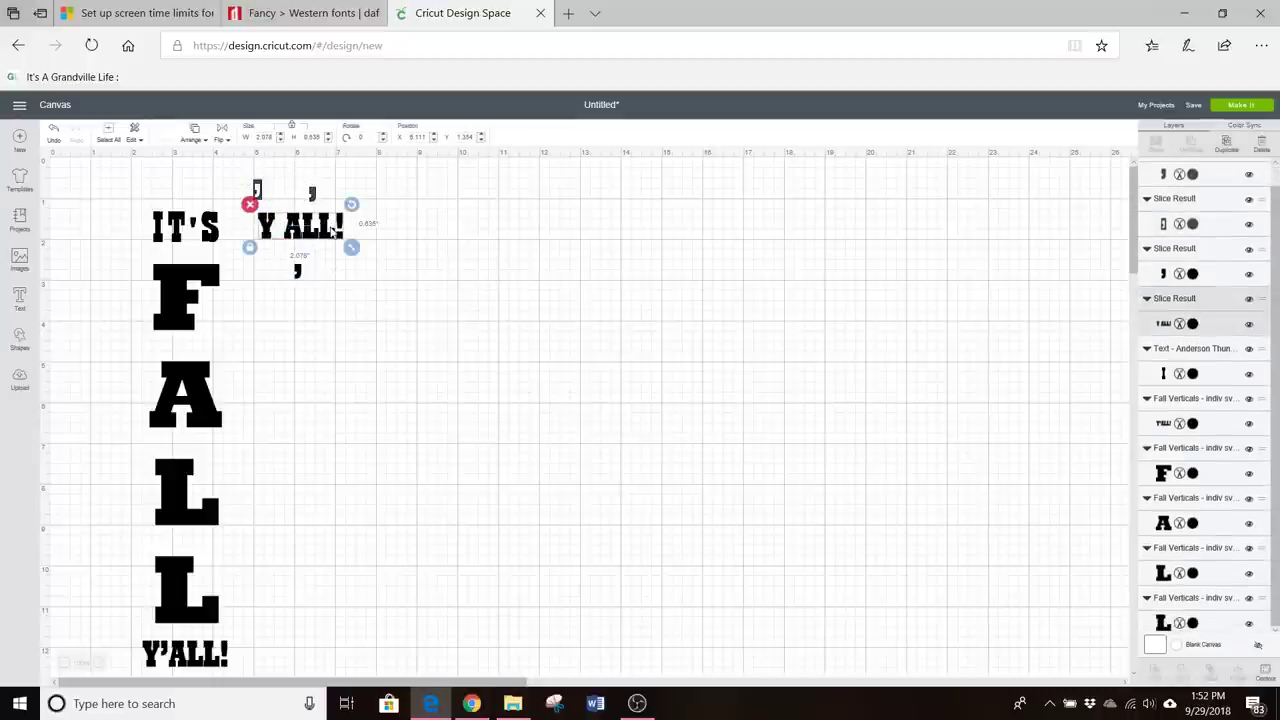
{"action": "key", "text": "Delete"}
{"action": "left_click", "coordinate": [312, 191]}
{"action": "key", "text": "Delete"}
{"action": "left_click", "coordinate": [258, 190]}
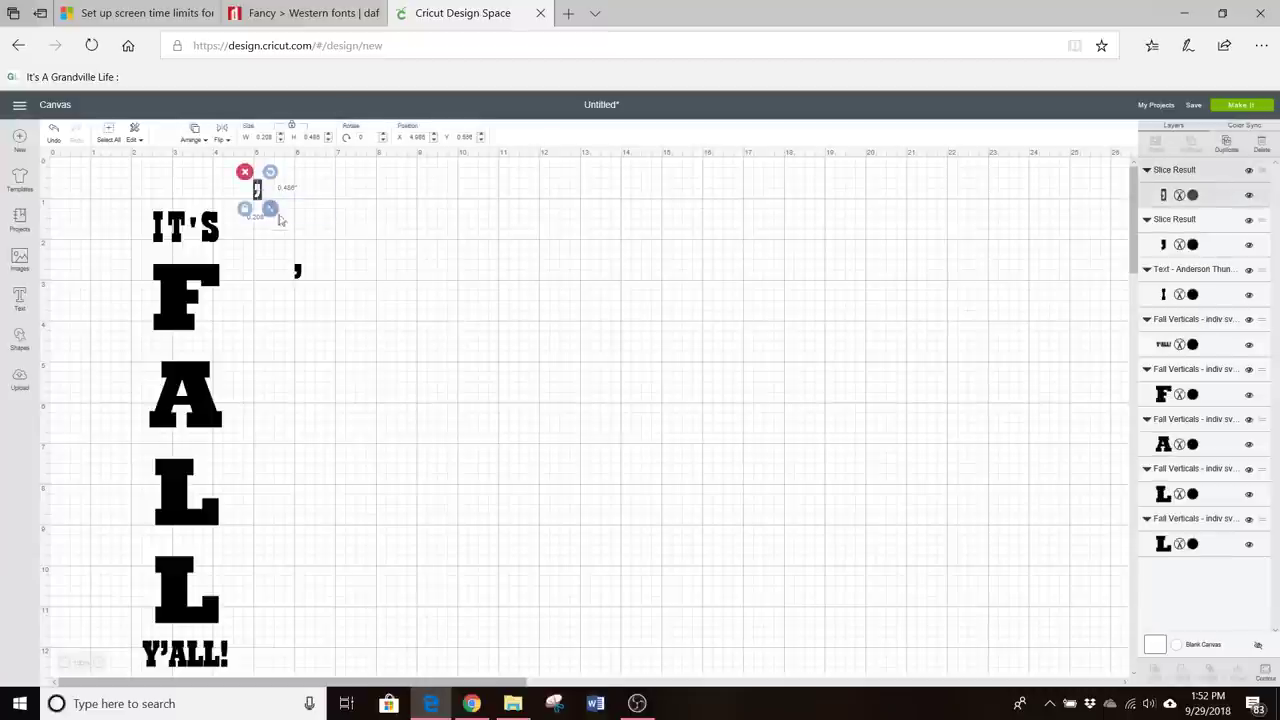
{"action": "key", "text": "Delete"}
Ungroup IT'S to letters and replace its apostrophe with the sliced one between IT and S
{"action": "left_click_drag", "start_coordinate": [300, 272], "coordinate": [276, 209]}
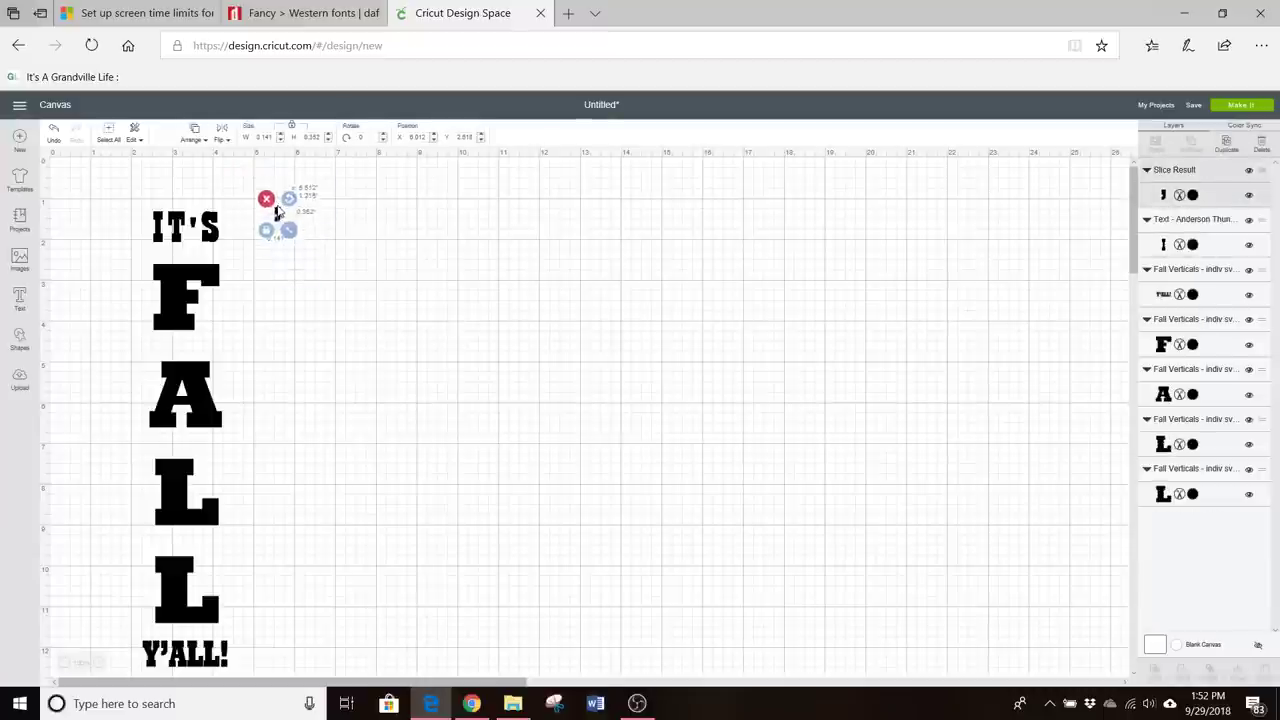
{"action": "left_click", "coordinate": [320, 258]}
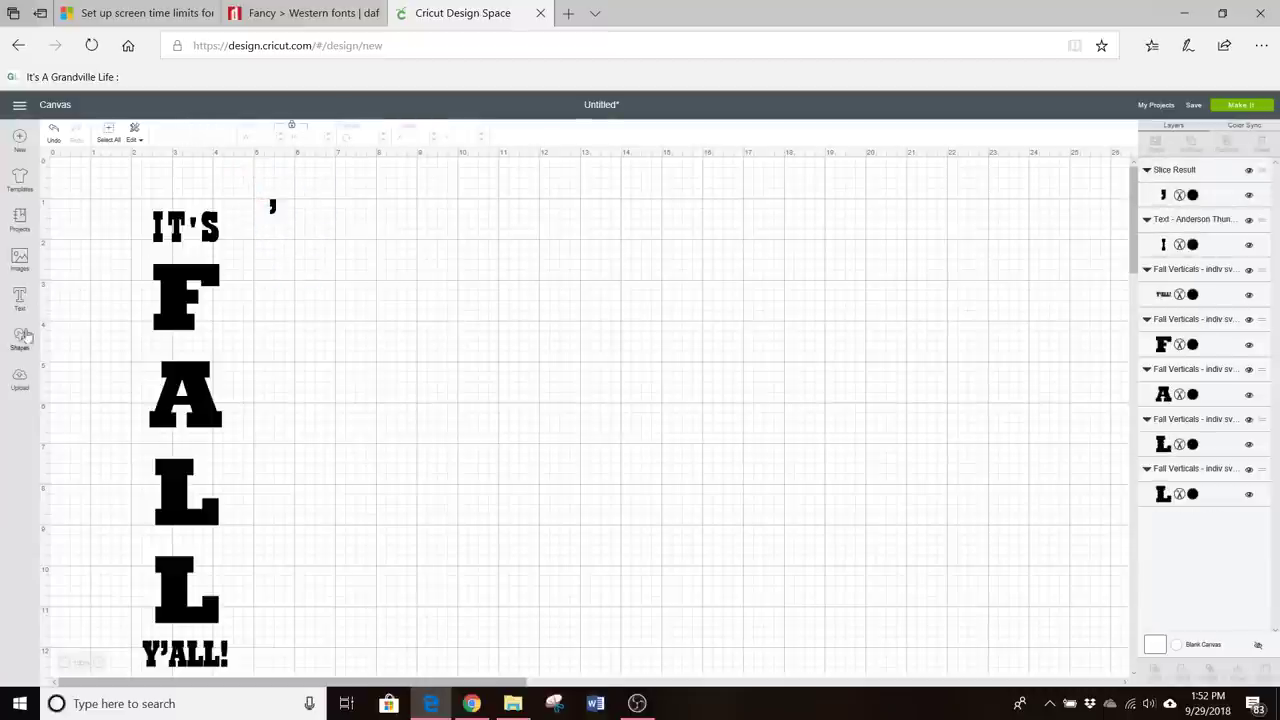
{"action": "left_click", "coordinate": [212, 228]}
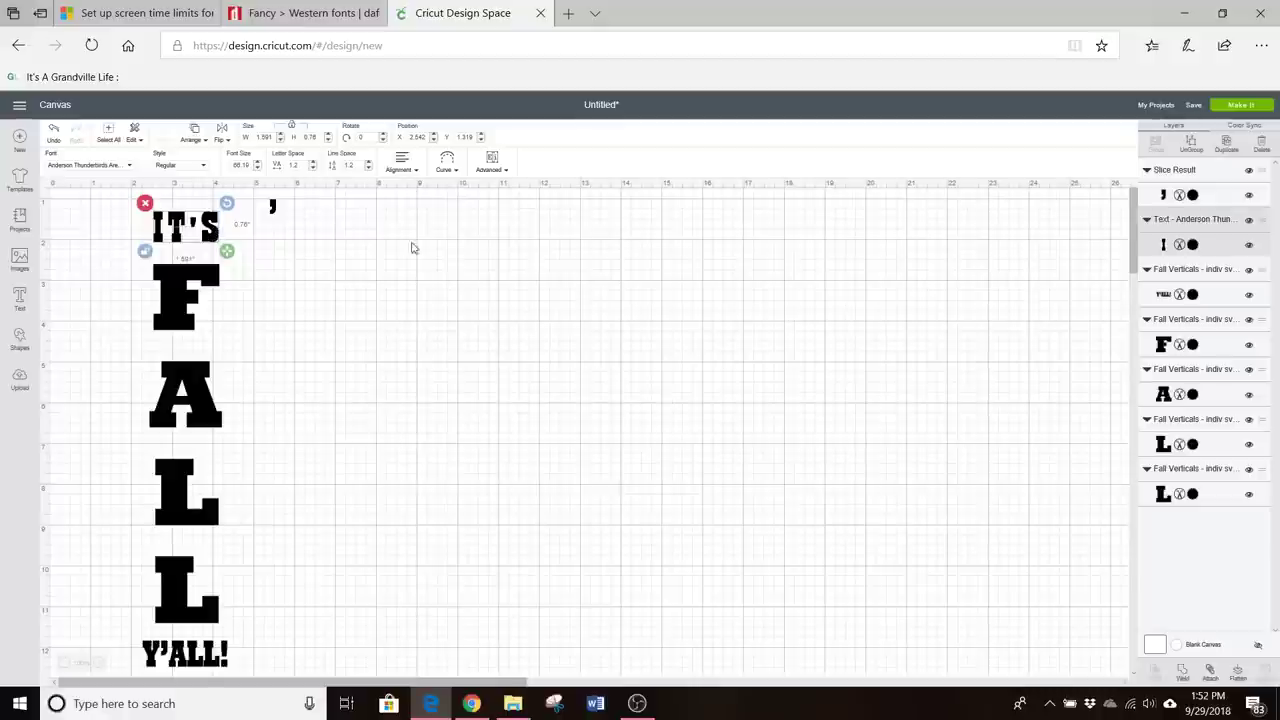
{"action": "left_click", "coordinate": [505, 172]}
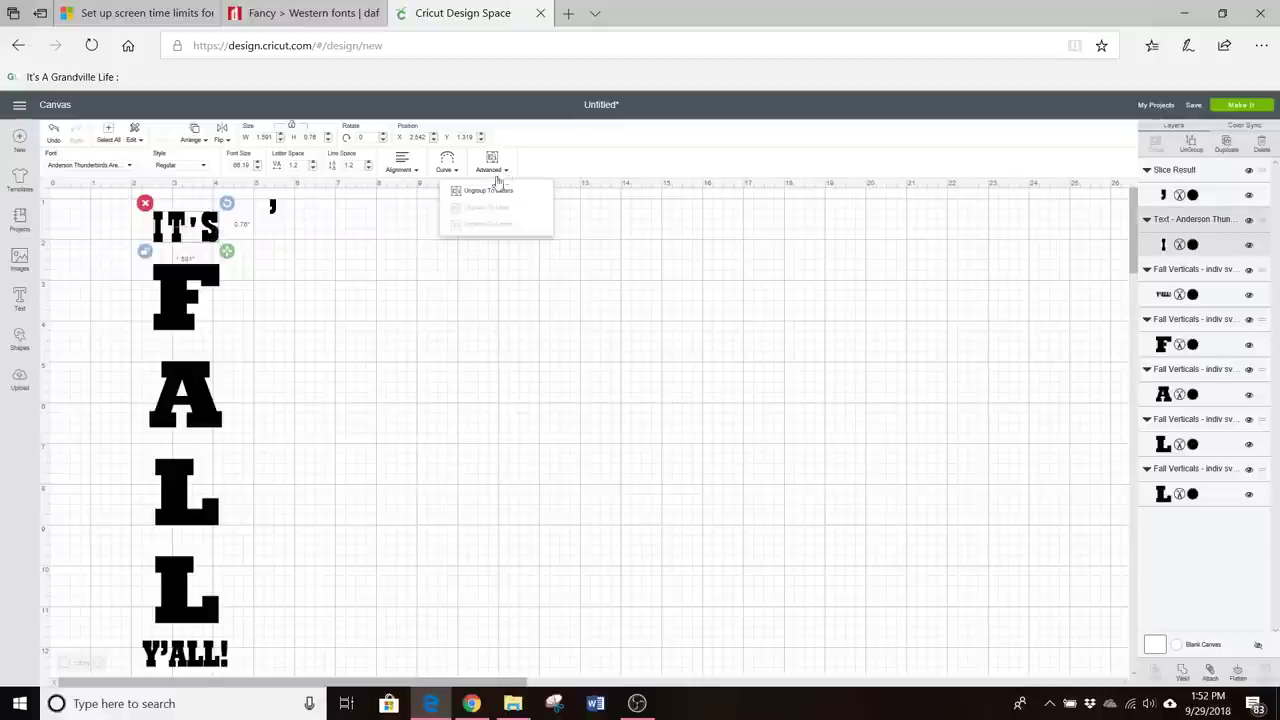
{"action": "left_click", "coordinate": [488, 190]}
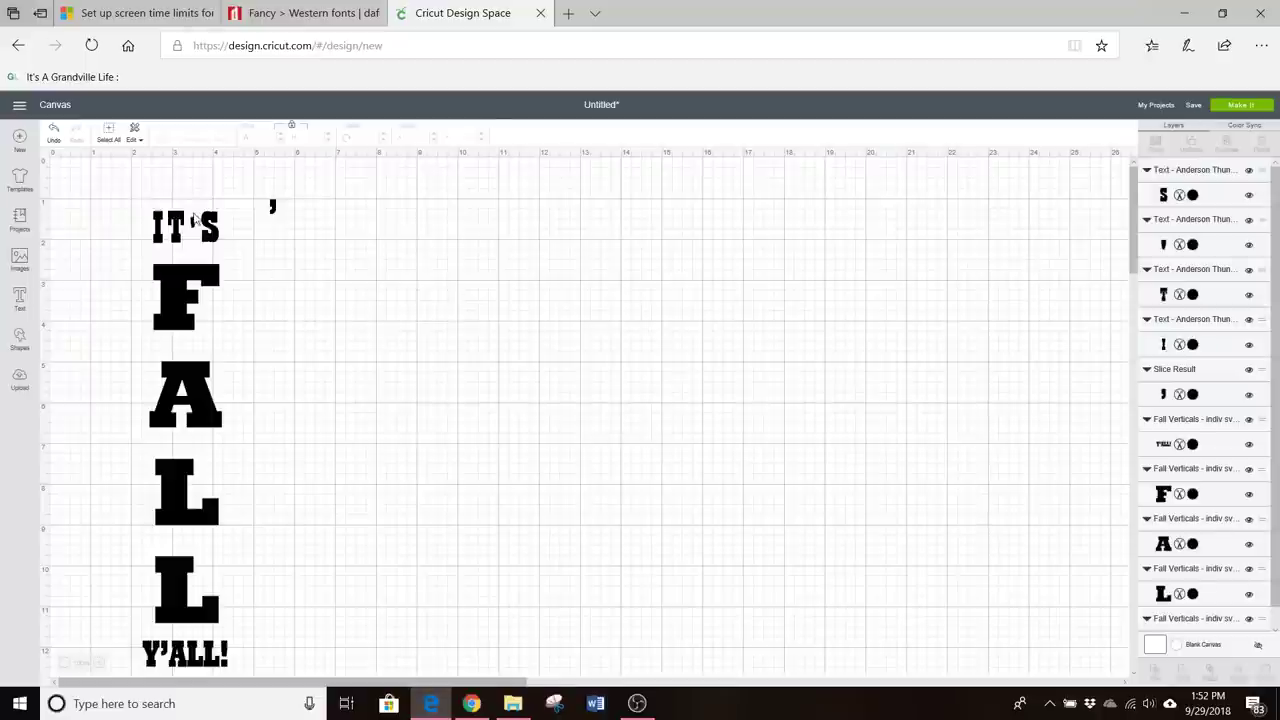
{"action": "left_click_drag", "start_coordinate": [199, 220], "coordinate": [389, 273]}
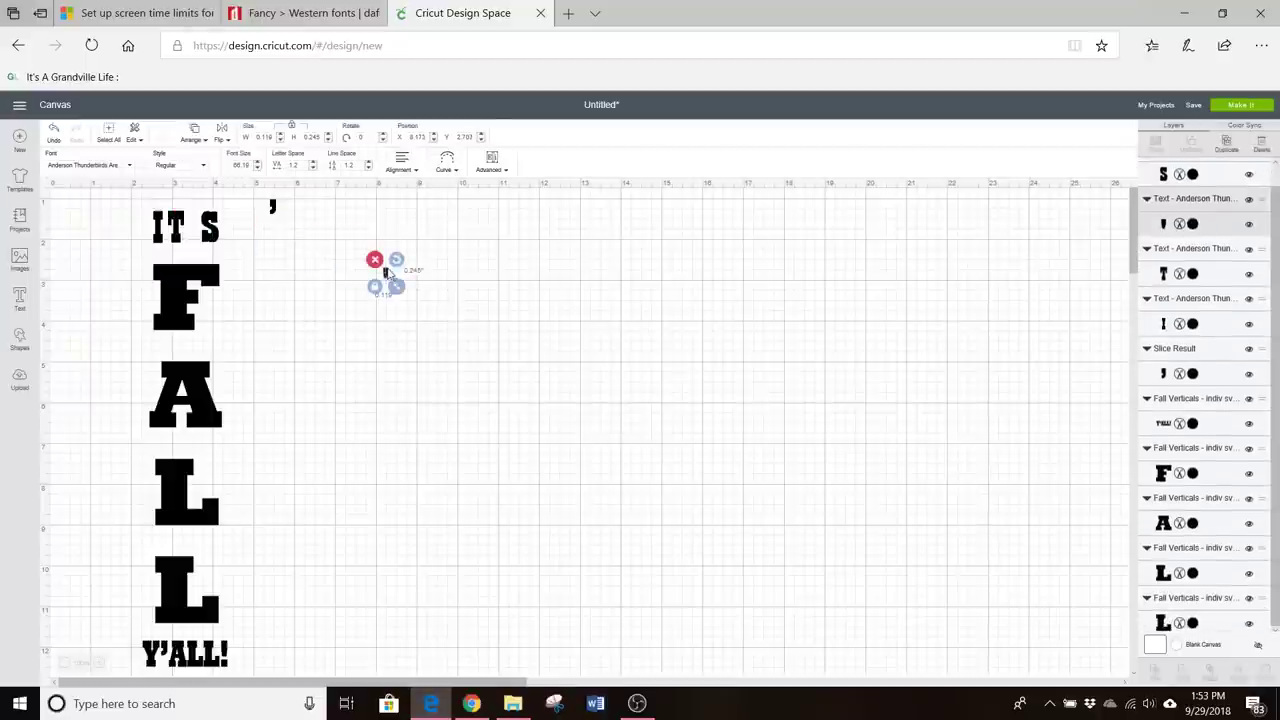
{"action": "left_click_drag", "start_coordinate": [271, 207], "coordinate": [195, 219]}
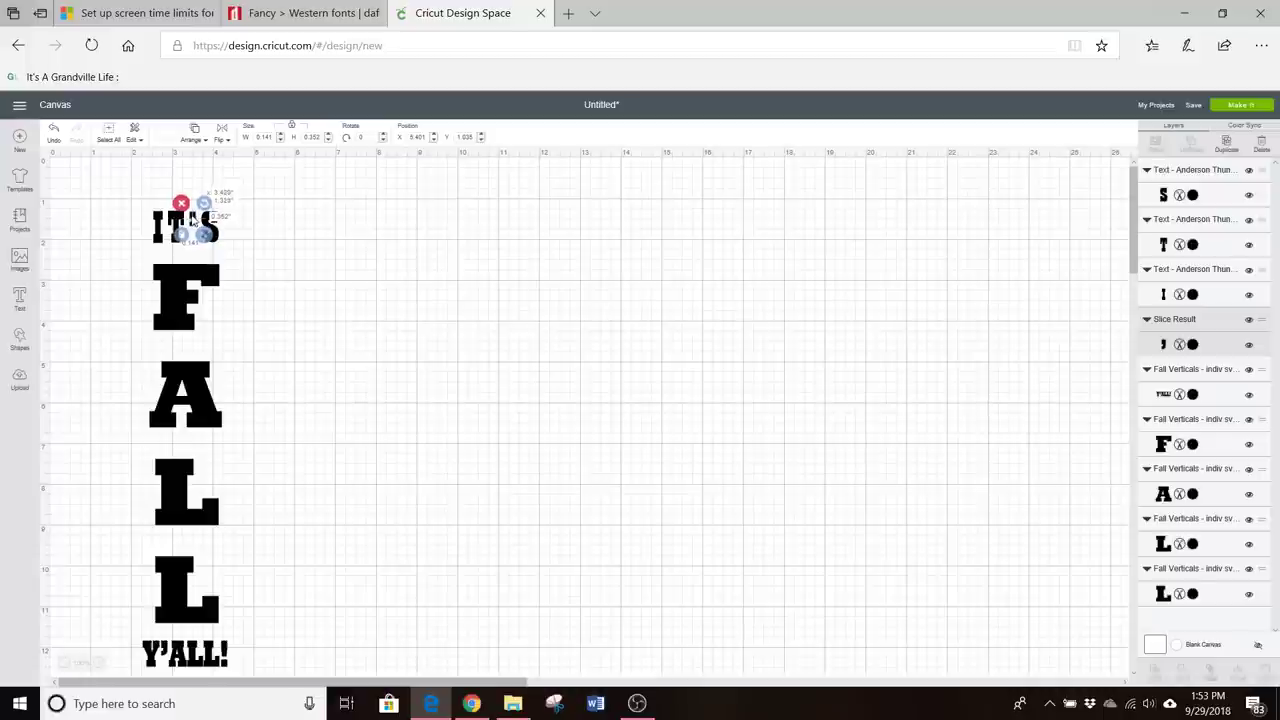
{"action": "left_click", "coordinate": [292, 243]}
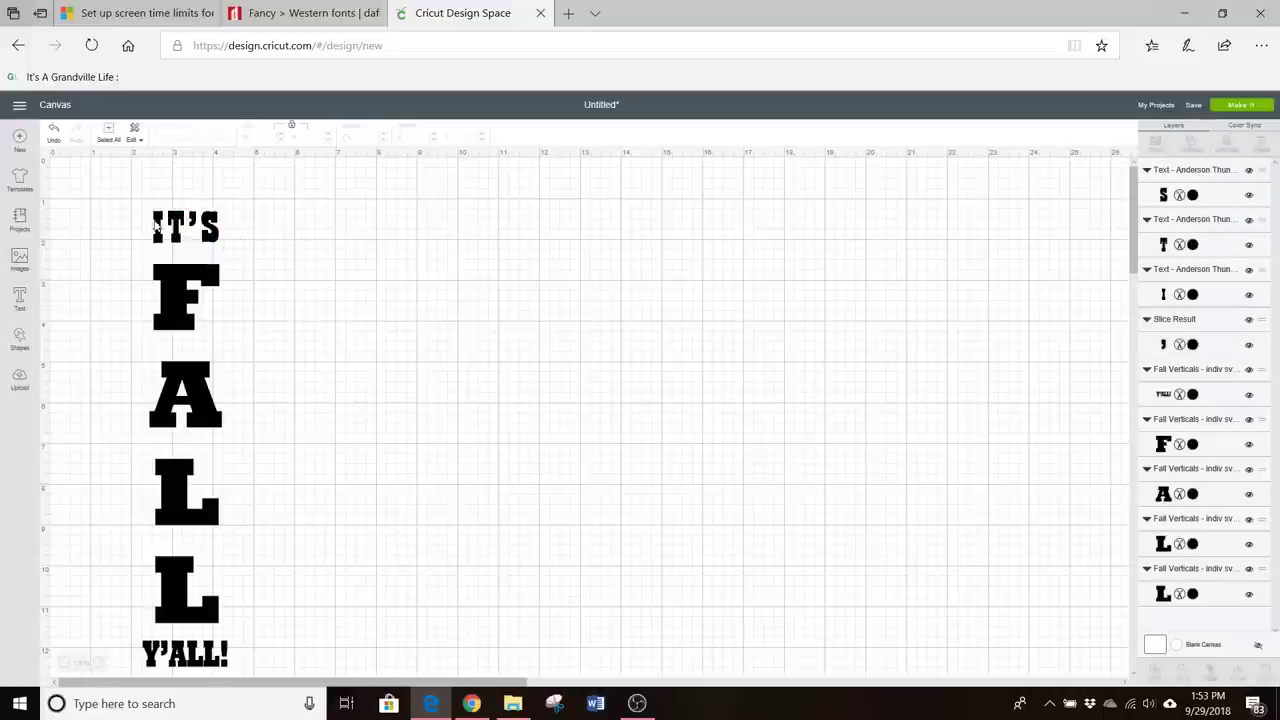
Apply Align Top to the I, T, apostrophe and S letters of IT'S
{"action": "left_click_drag", "start_coordinate": [136, 200], "coordinate": [238, 252]}
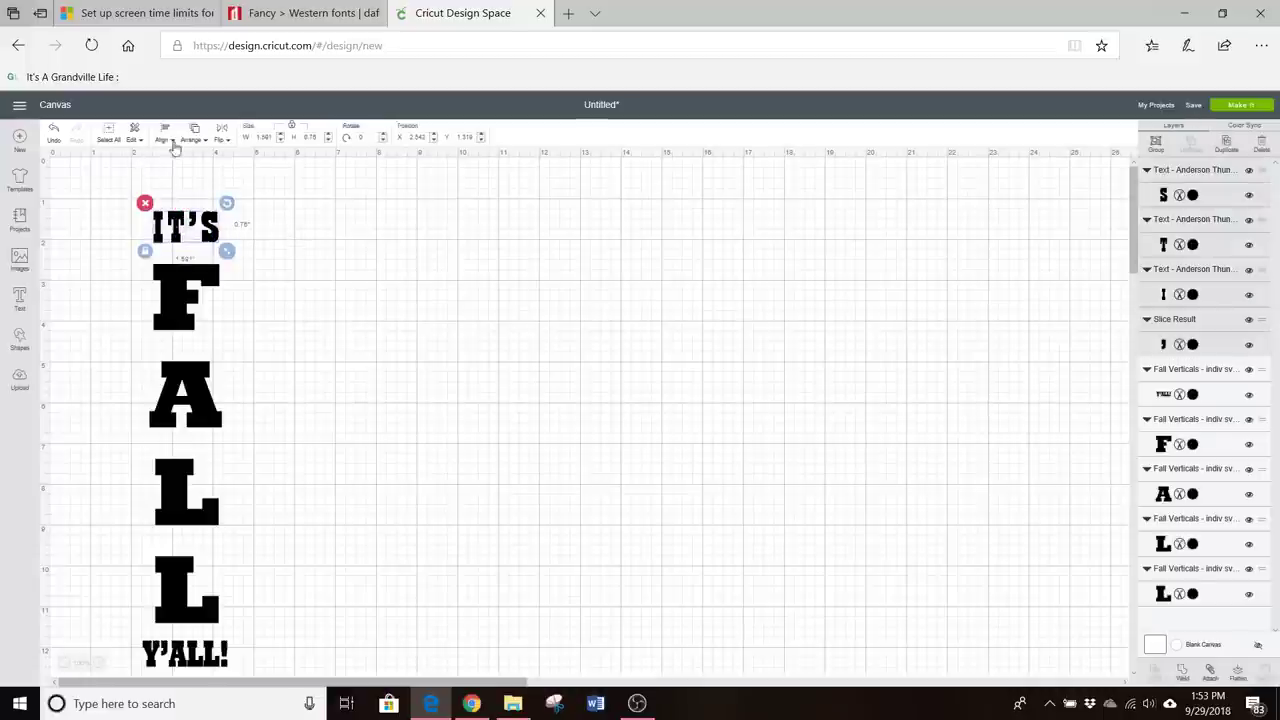
{"action": "left_click", "coordinate": [166, 140]}
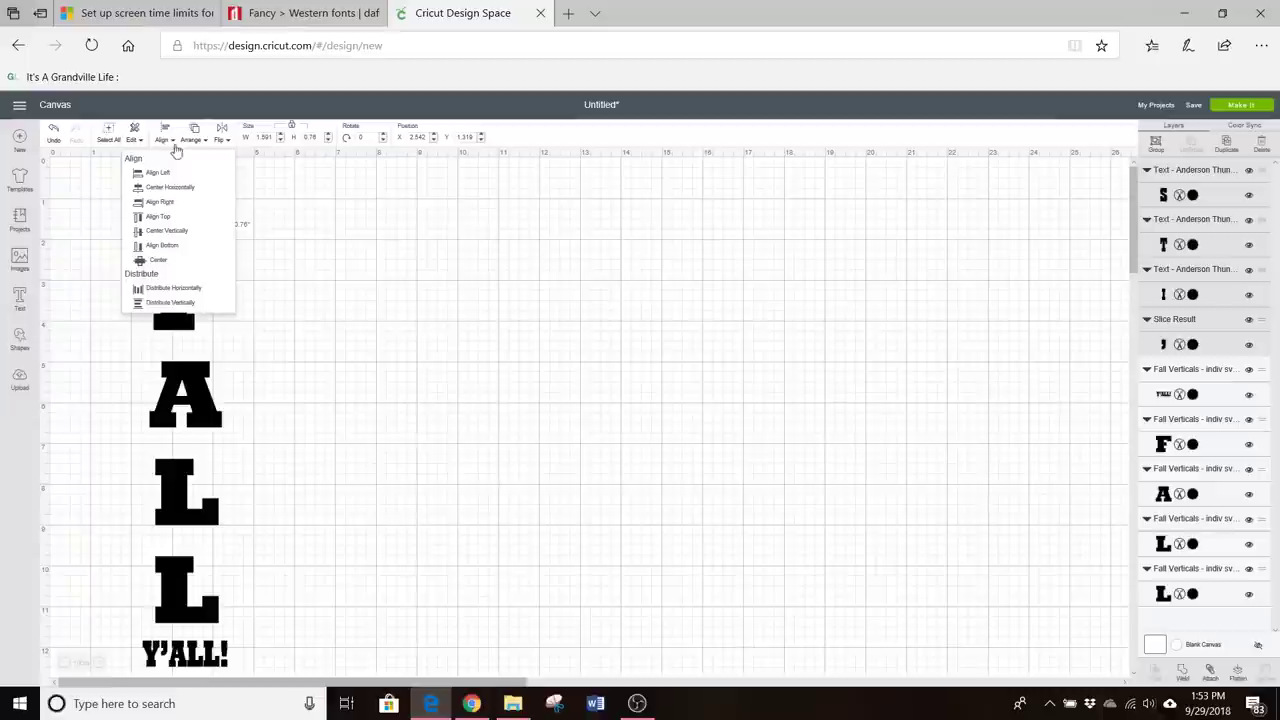
{"action": "left_click", "coordinate": [162, 217]}
{"action": "left_click", "coordinate": [316, 260]}
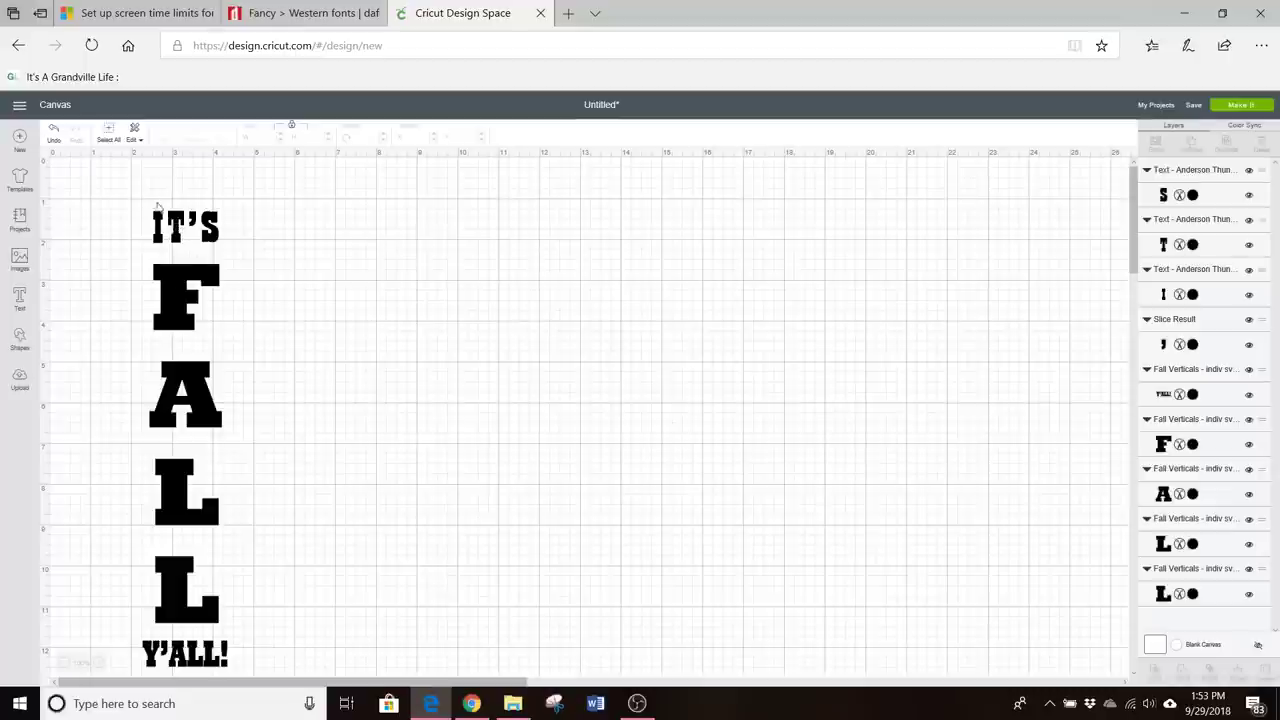
{"action": "left_click_drag", "start_coordinate": [131, 192], "coordinate": [212, 238]}
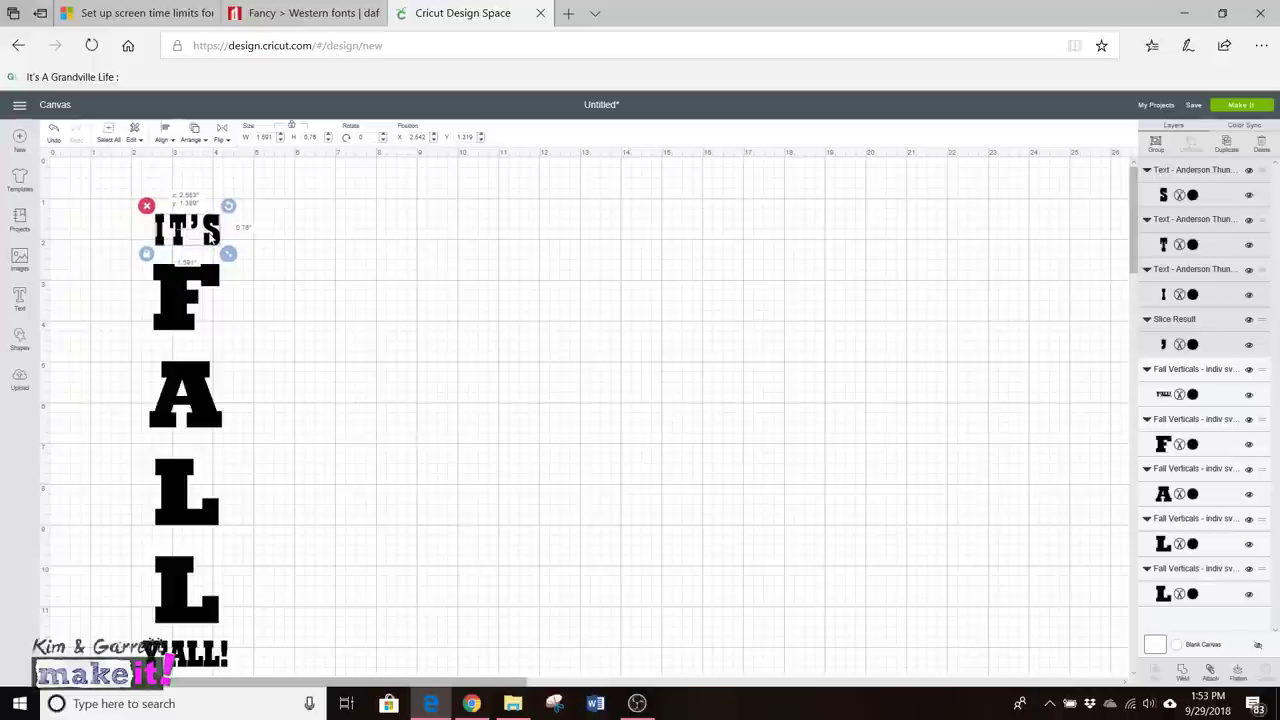
{"action": "left_click", "coordinate": [283, 265]}
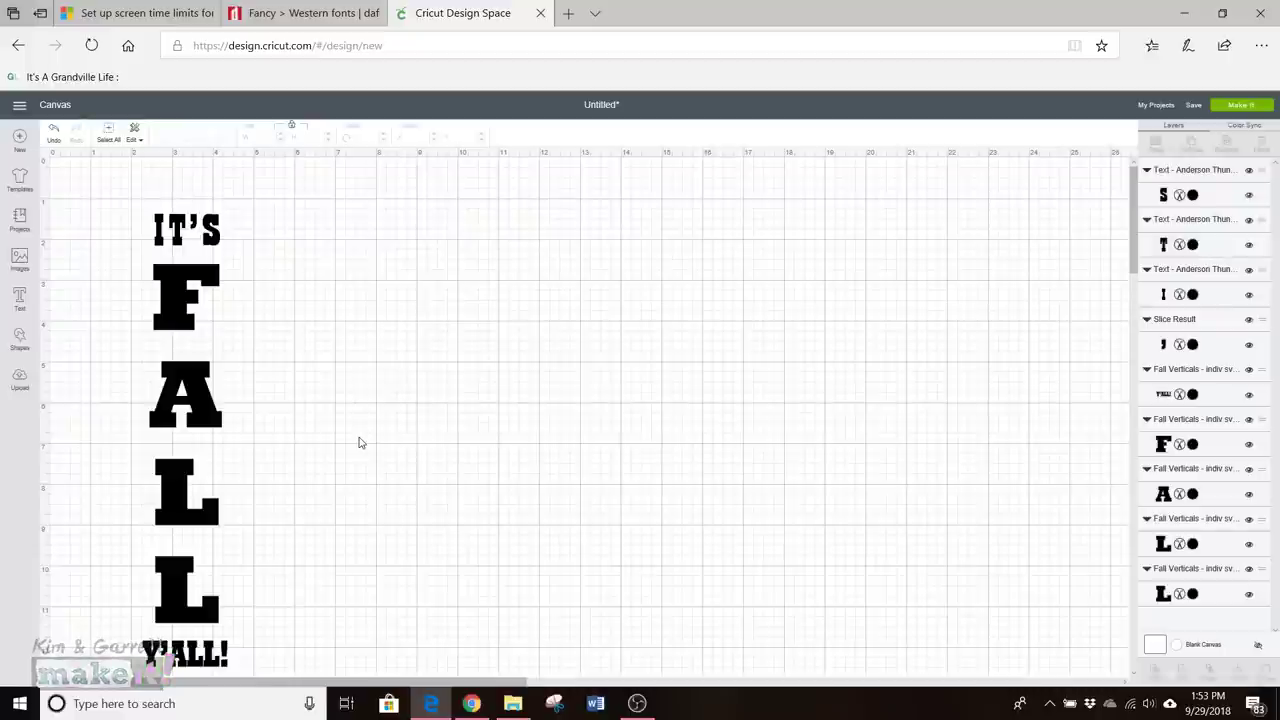
Group every letter of IT'S FALL Y'ALL! and move the group to the canvas top-left
{"action": "left_click_drag", "start_coordinate": [104, 184], "coordinate": [344, 712]}
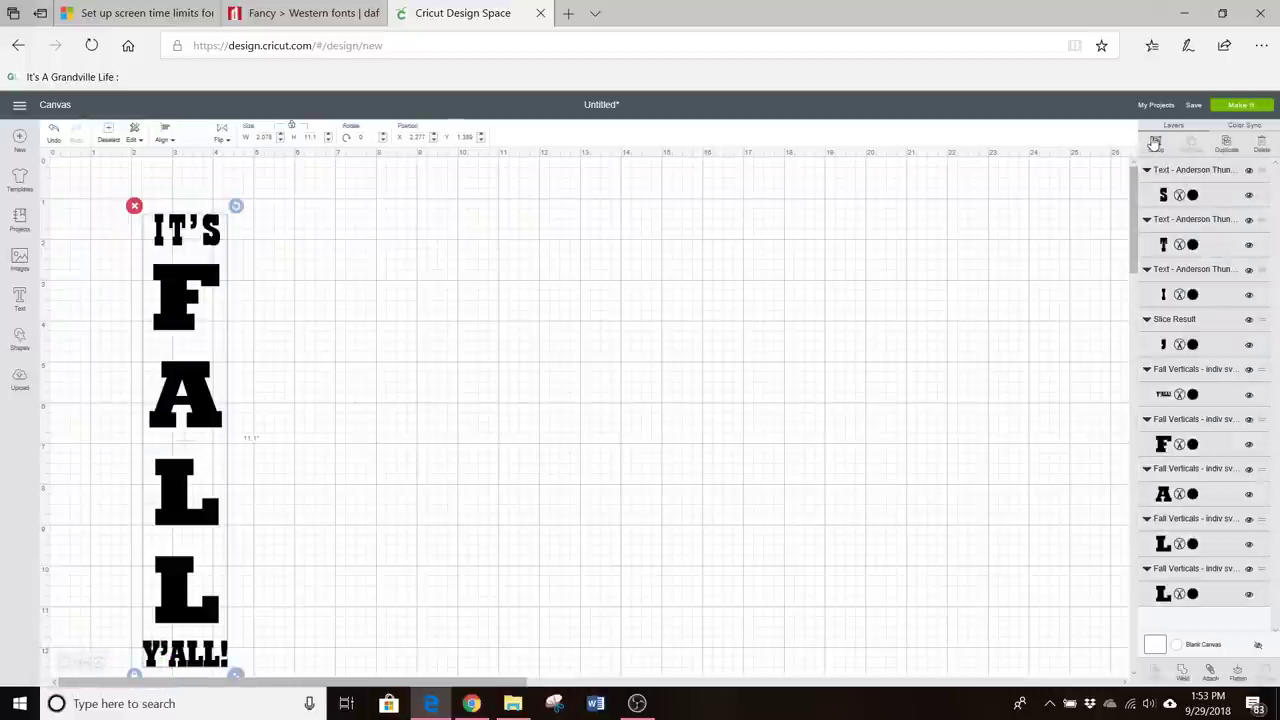
{"action": "left_click", "coordinate": [1152, 140]}
{"action": "left_click_drag", "start_coordinate": [180, 310], "coordinate": [88, 205]}
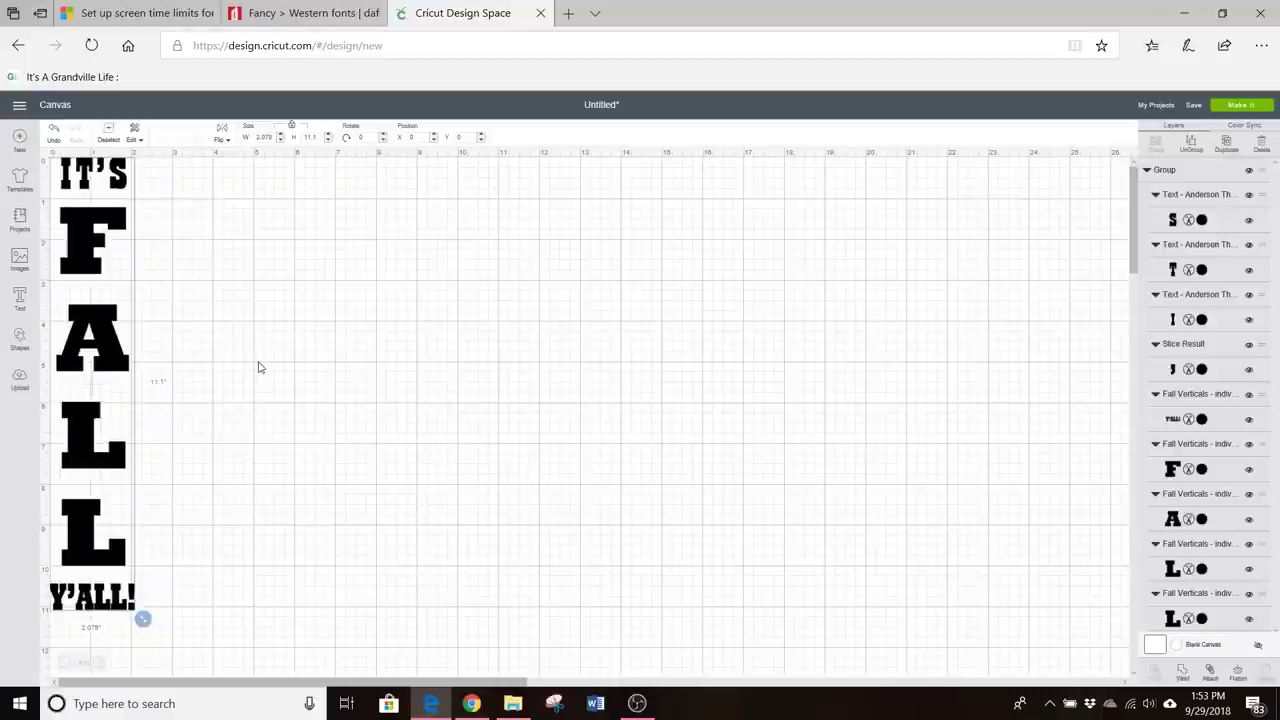
Set the group's width to 11 inches, then to 10.75 inches
{"action": "double_click", "coordinate": [277, 137]}
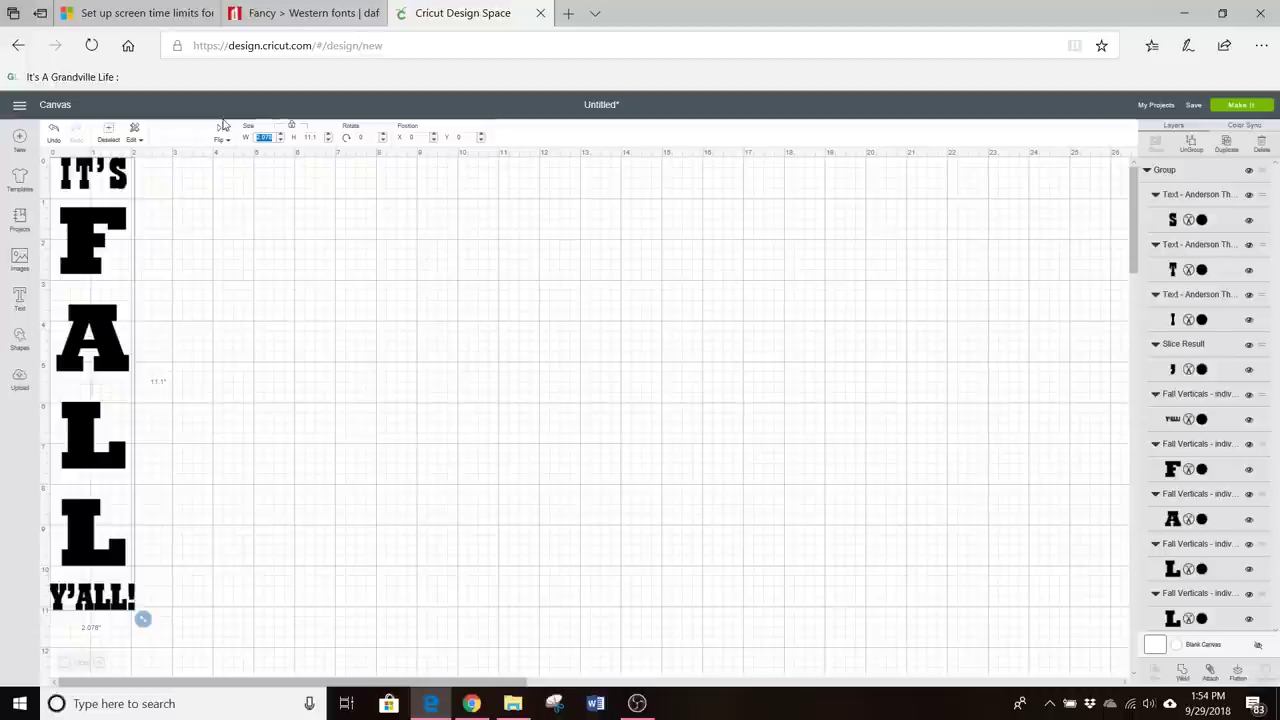
{"action": "type", "text": "11"}
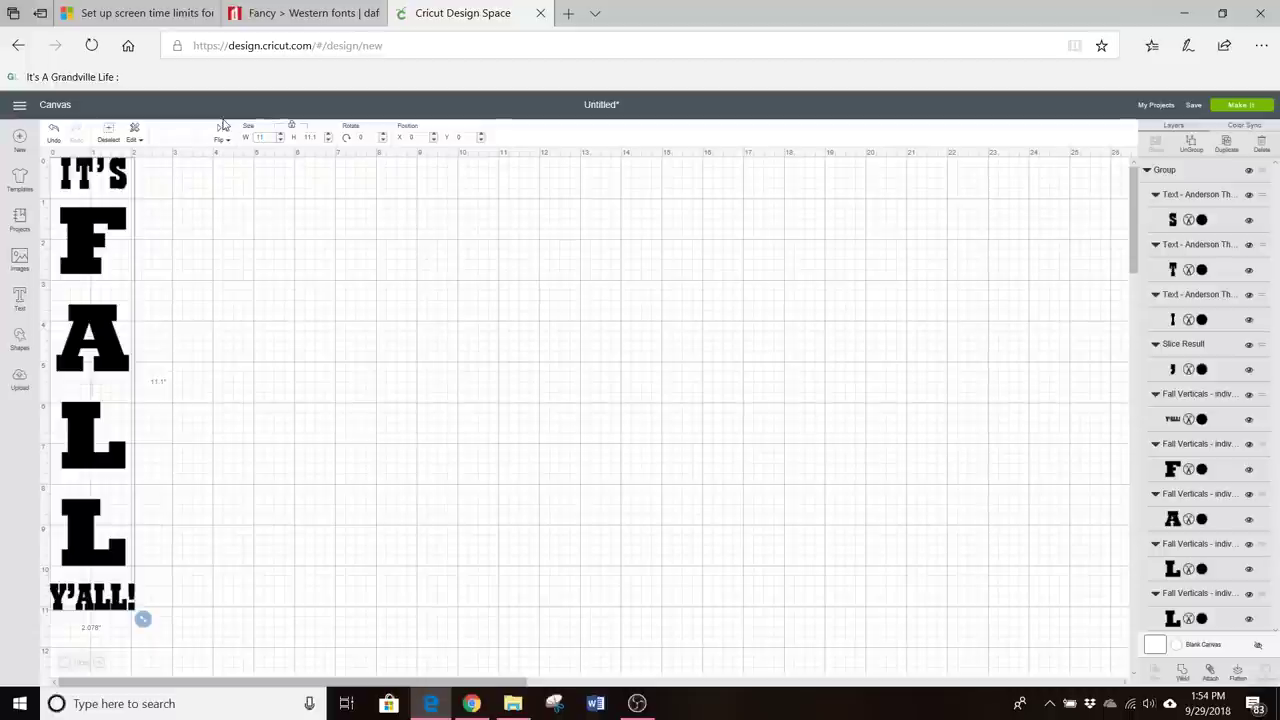
{"action": "key", "text": "Return"}
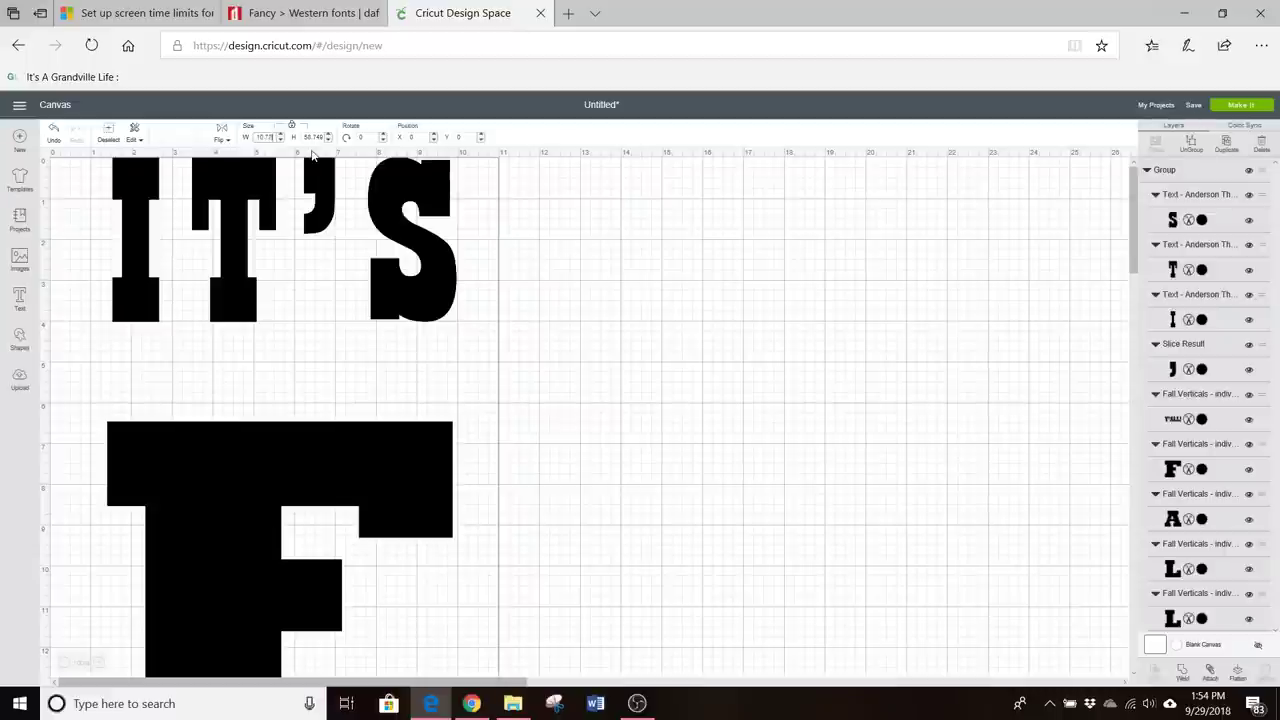
{"action": "key", "text": "Return"}
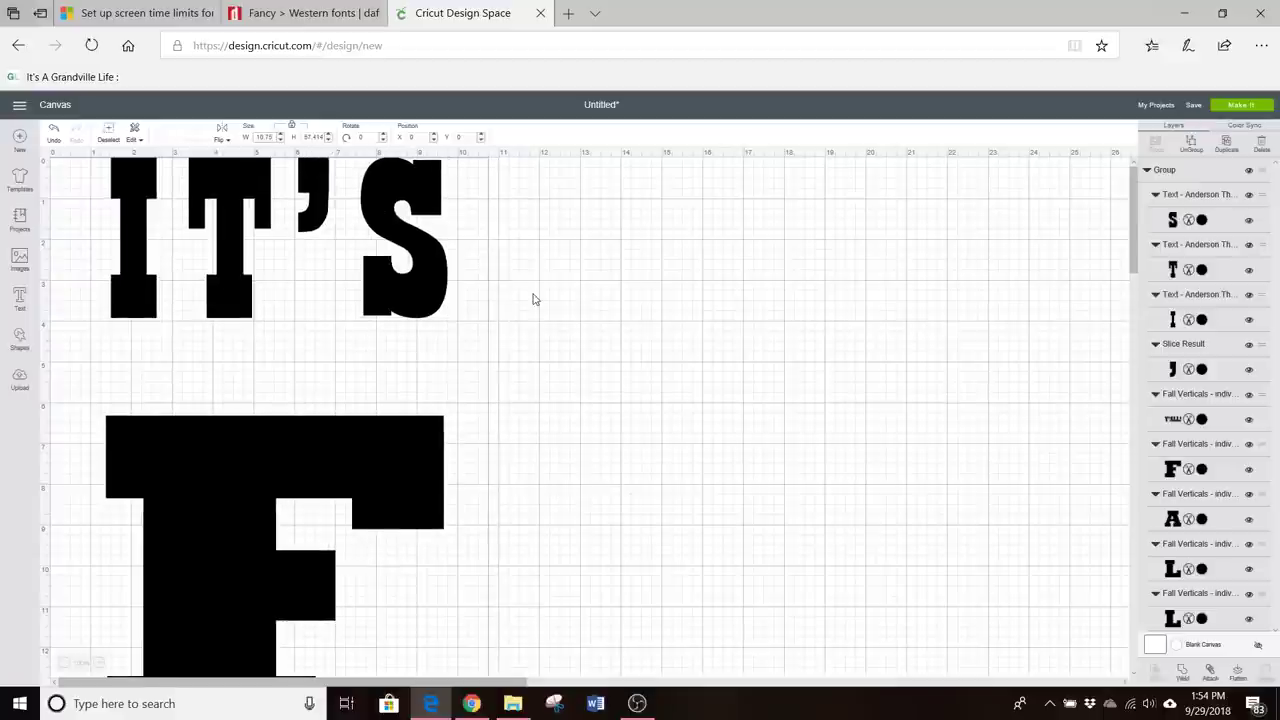
{"action": "left_click", "coordinate": [548, 352]}
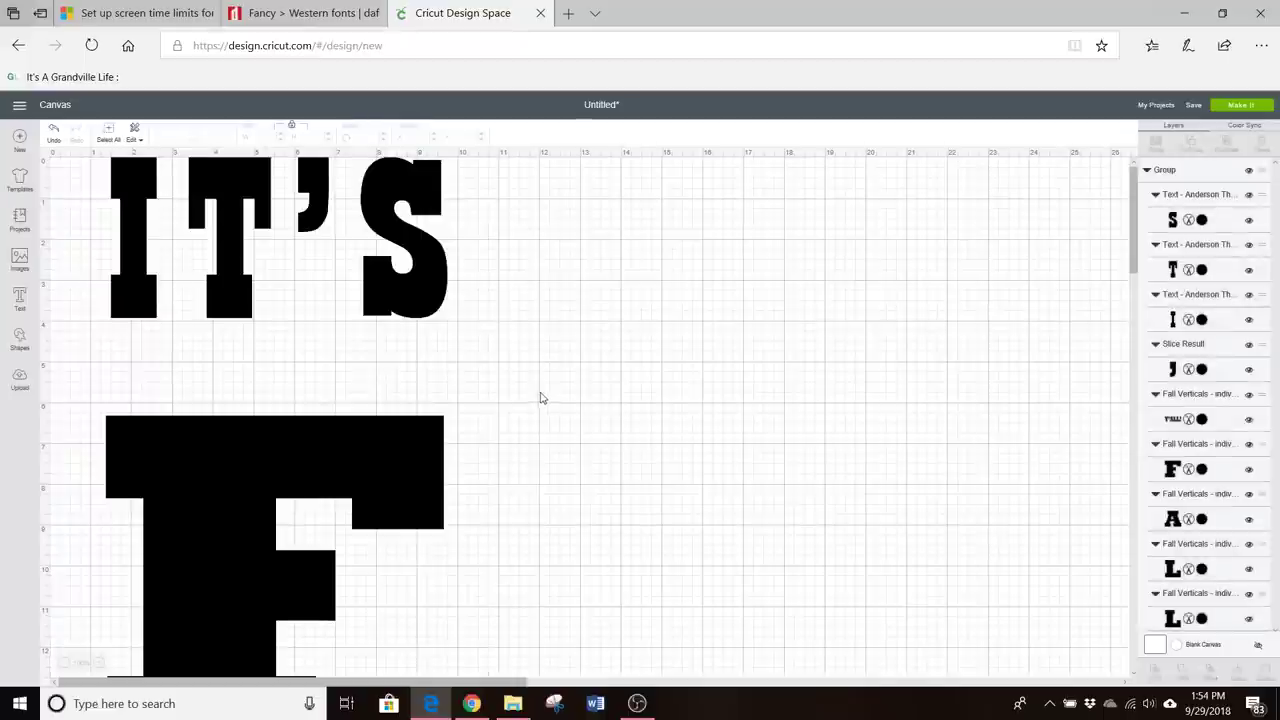
Ungroup the full IT'S FALL Y'ALL! group into individual letter layers and scroll to check them
{"action": "left_click", "coordinate": [398, 268]}
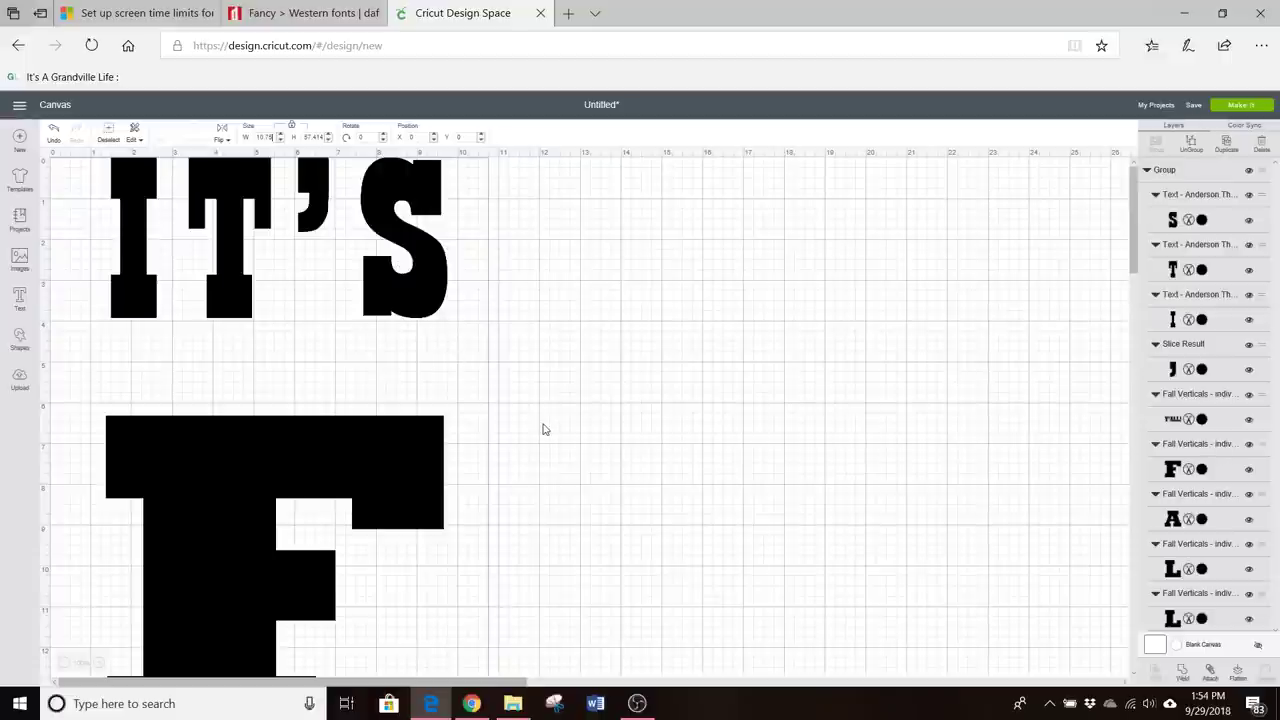
{"action": "left_click", "coordinate": [1191, 145]}
{"action": "scroll", "coordinate": [637, 386], "scroll_direction": "down", "scroll_amount": 10}
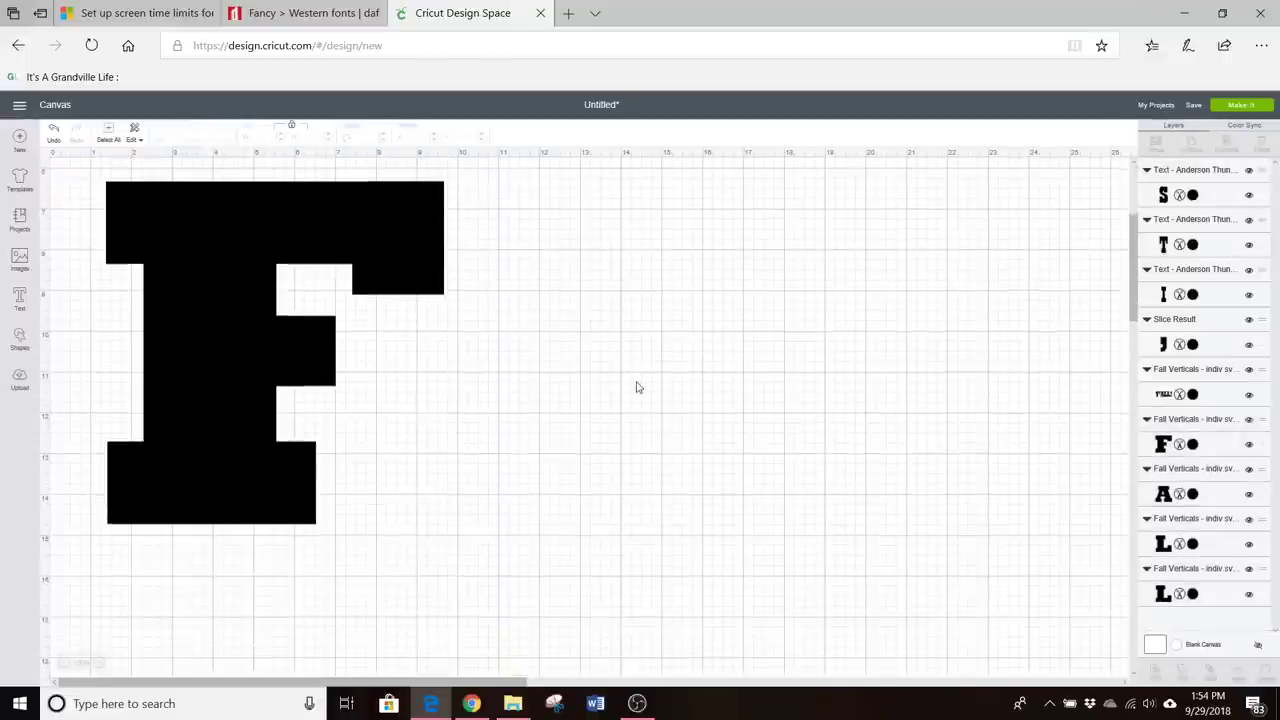
{"action": "scroll", "coordinate": [637, 386], "scroll_direction": "down", "scroll_amount": 8}
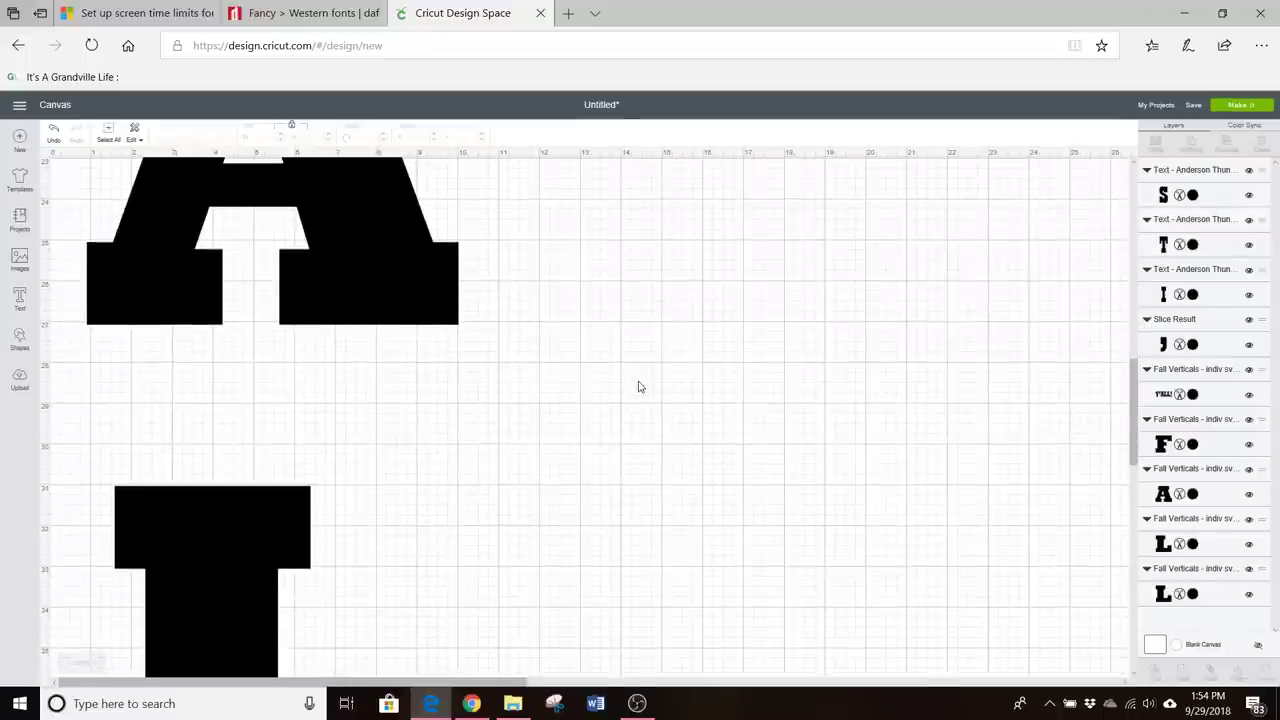
{"action": "scroll", "coordinate": [530, 396], "scroll_direction": "up", "scroll_amount": 12}
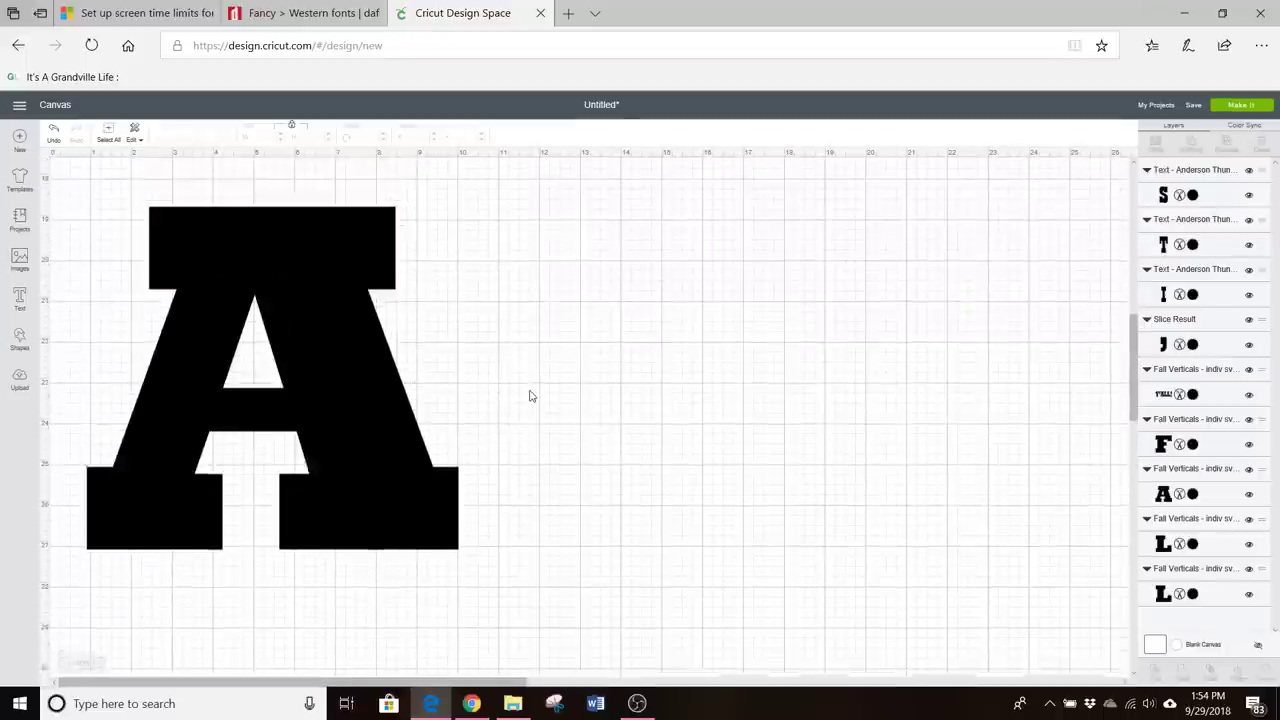
{"action": "scroll", "coordinate": [530, 396], "scroll_direction": "up", "scroll_amount": 9}
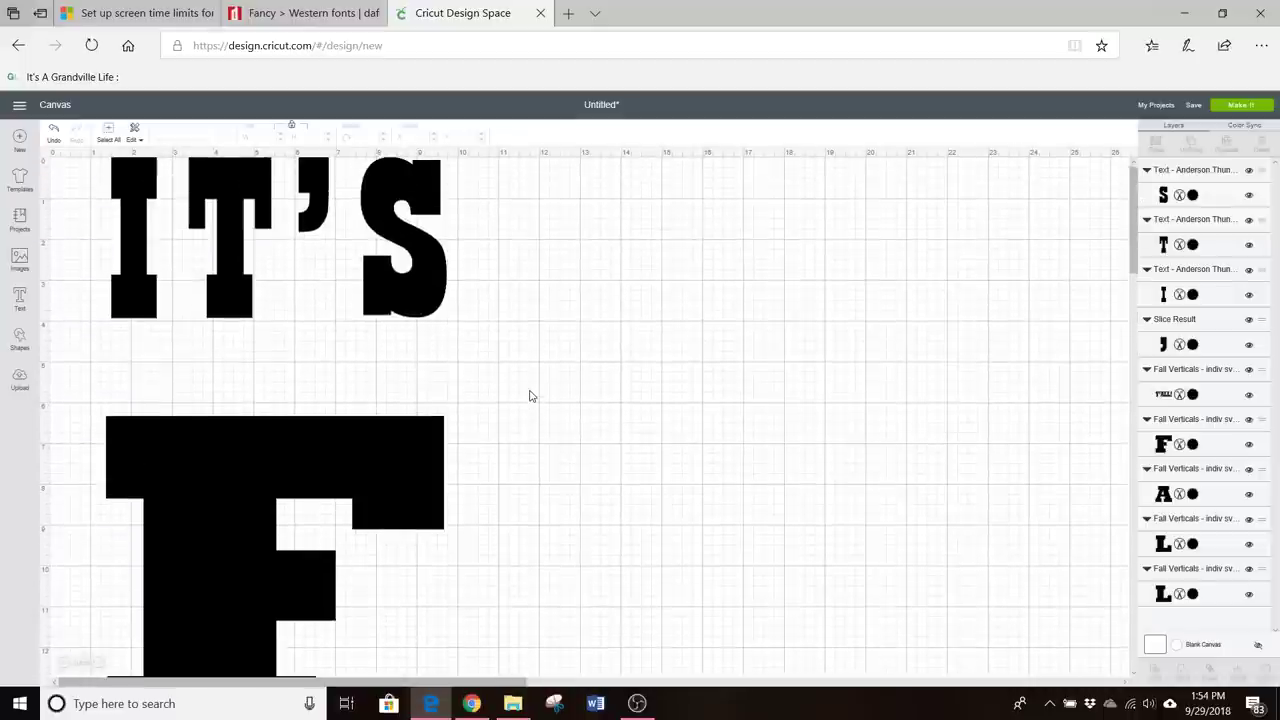
{"action": "scroll", "coordinate": [530, 396], "scroll_direction": "down", "scroll_amount": 2}
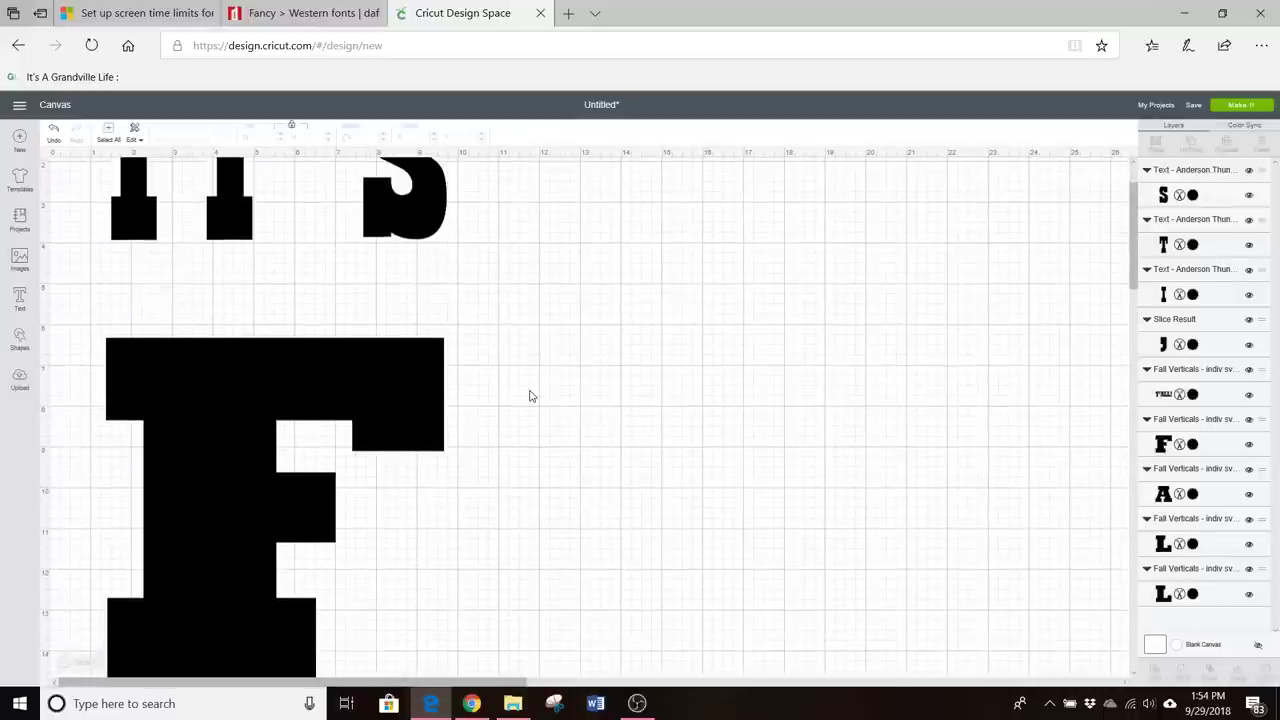
{"action": "scroll", "coordinate": [530, 396], "scroll_direction": "down", "scroll_amount": 1}
{"action": "scroll", "coordinate": [530, 396], "scroll_direction": "down", "scroll_amount": 15}
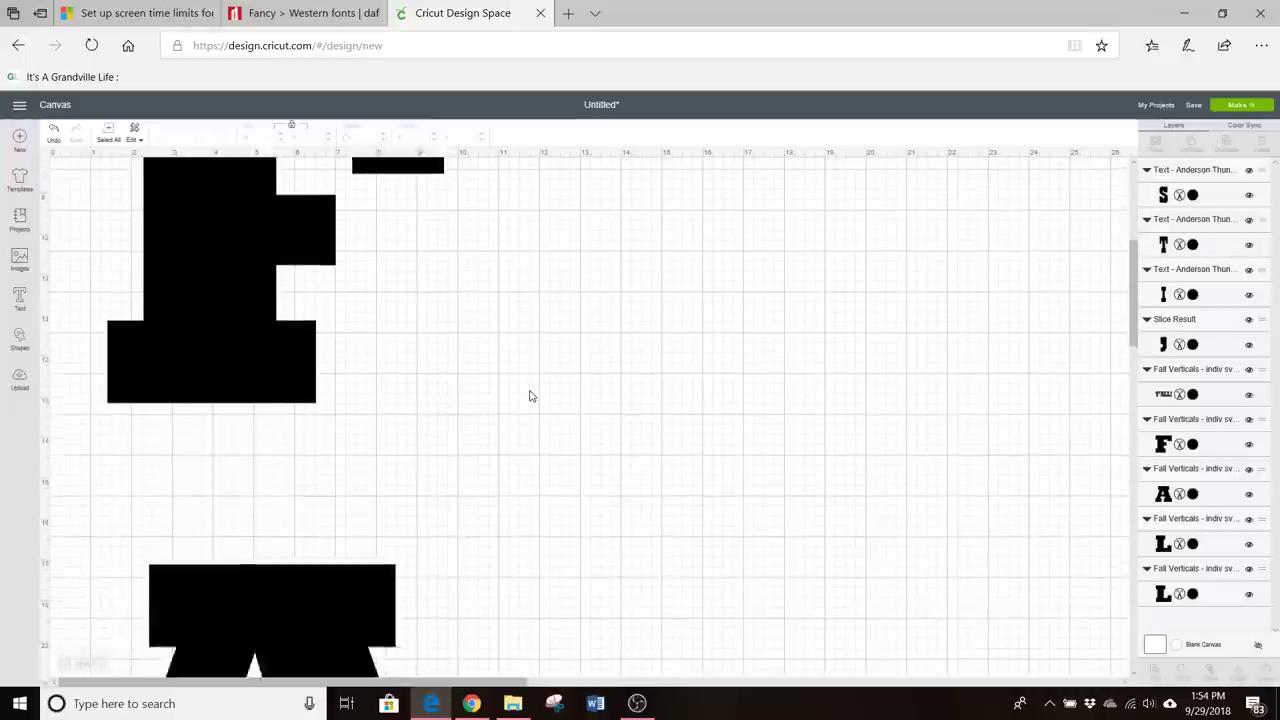
{"action": "scroll", "coordinate": [530, 396], "scroll_direction": "up", "scroll_amount": 17}
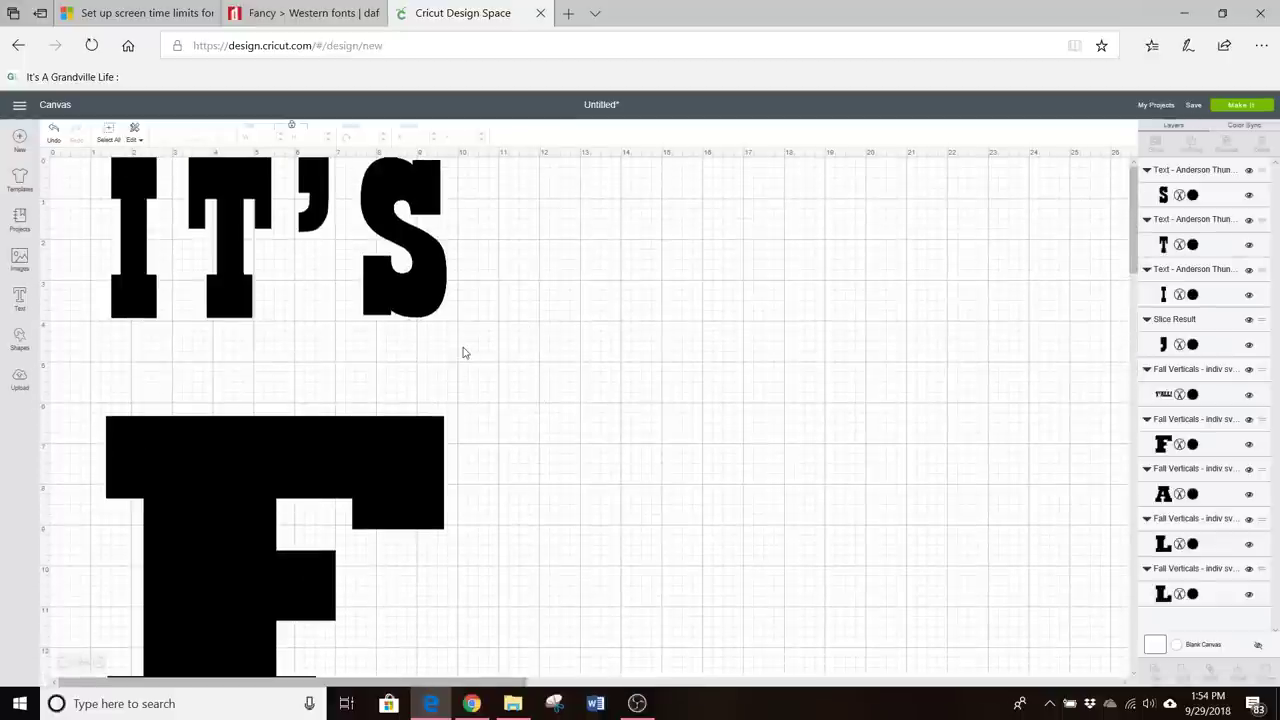
{"action": "left_click_drag", "start_coordinate": [463, 352], "coordinate": [262, 162]}
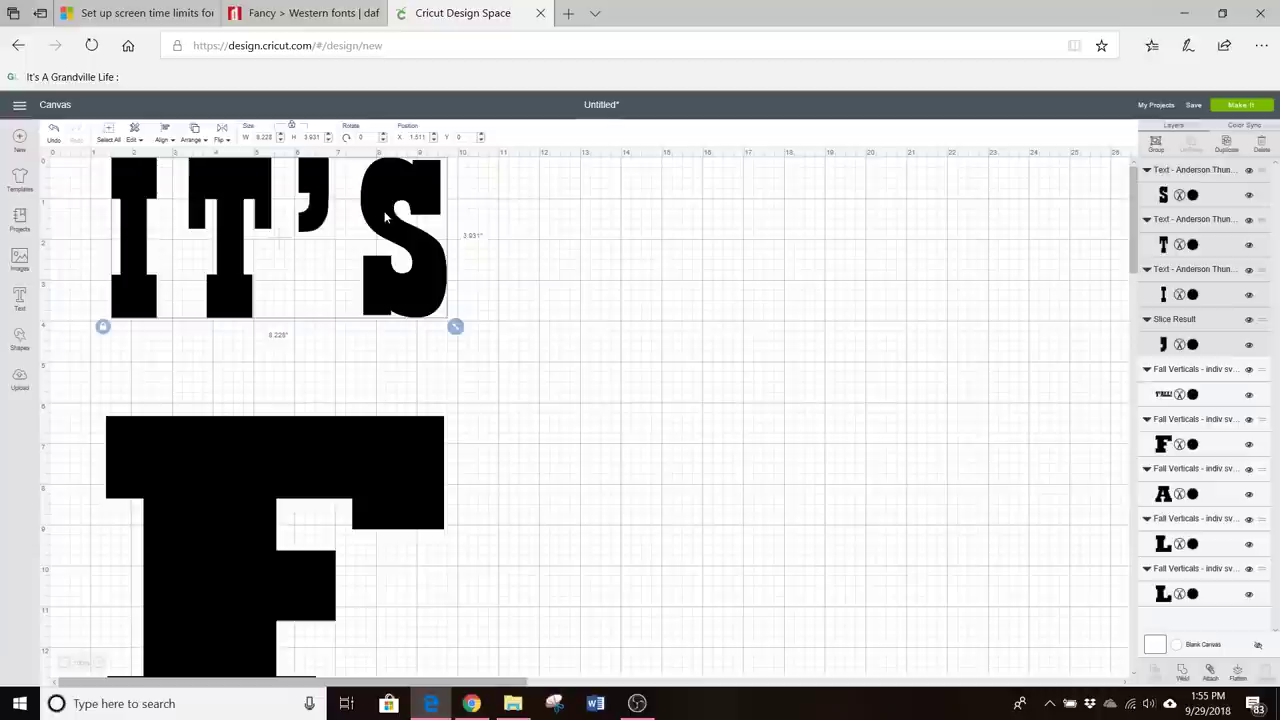
Nudge the IT'S letters slightly lower above the F
{"action": "left_click_drag", "start_coordinate": [384, 218], "coordinate": [381, 247]}
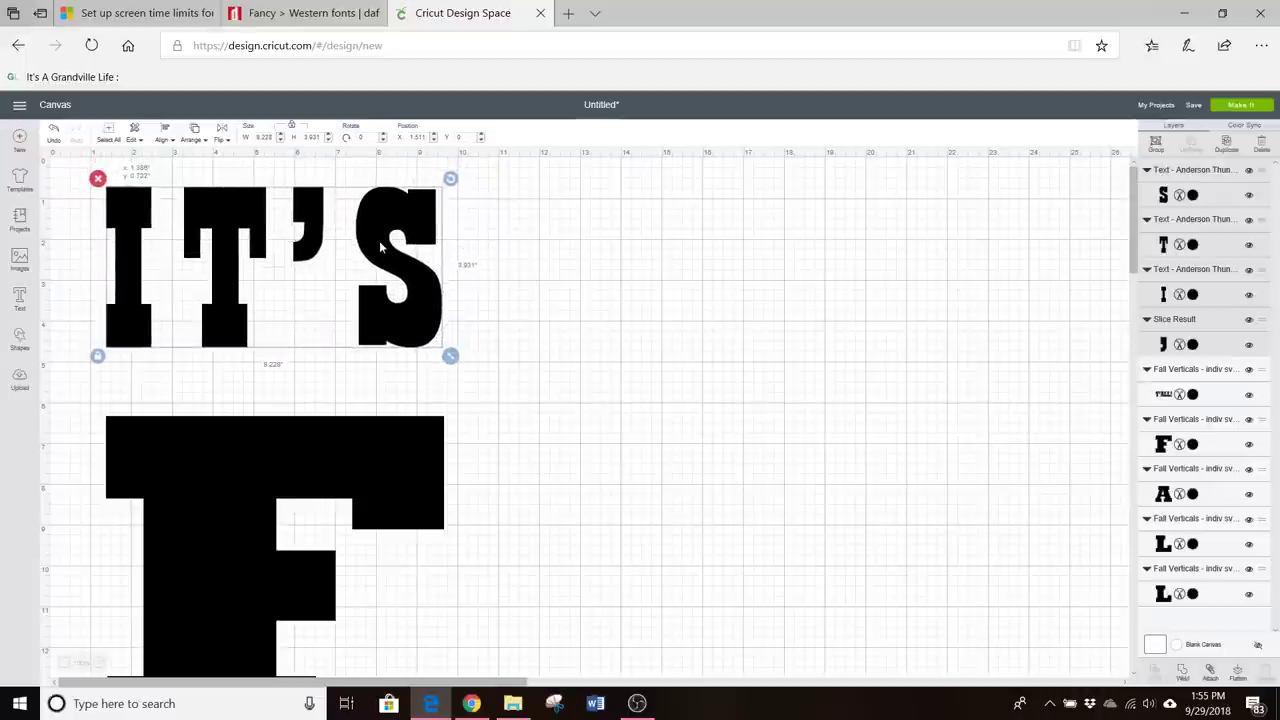
{"action": "scroll", "coordinate": [600, 377], "scroll_direction": "down", "scroll_amount": 8}
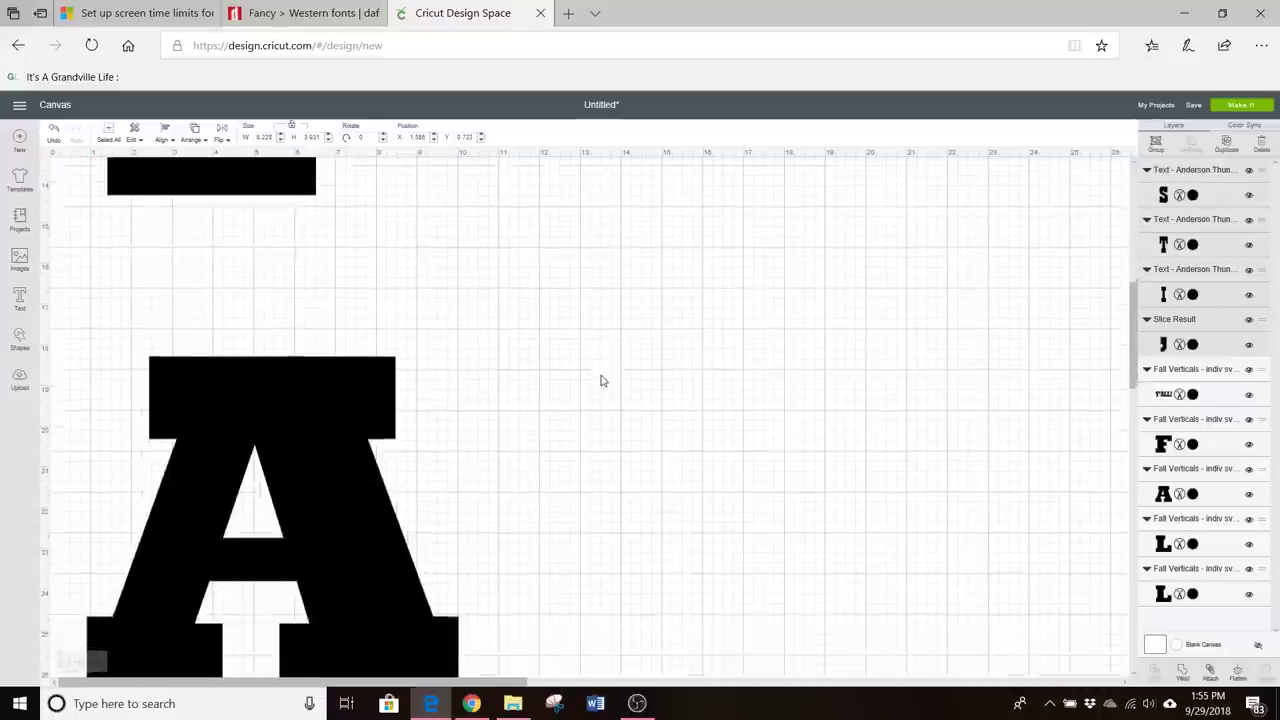
{"action": "scroll", "coordinate": [600, 377], "scroll_direction": "down", "scroll_amount": 10}
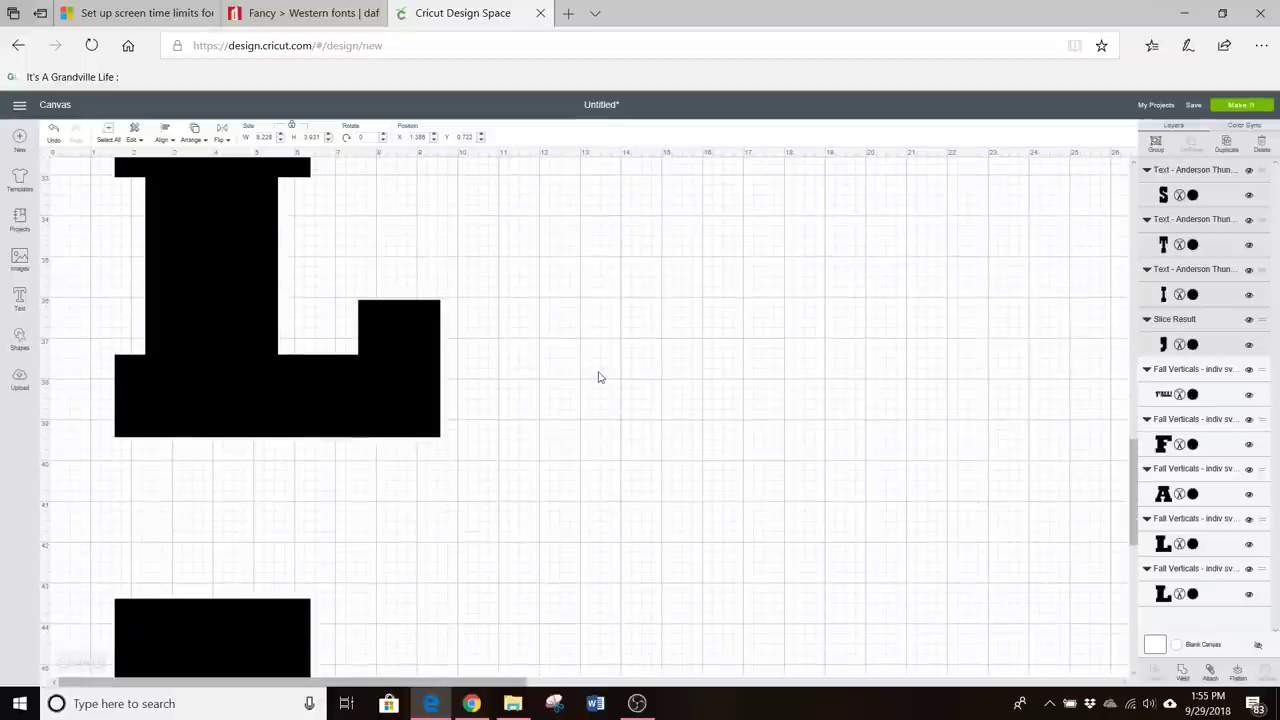
{"action": "scroll", "coordinate": [518, 446], "scroll_direction": "up", "scroll_amount": 10}
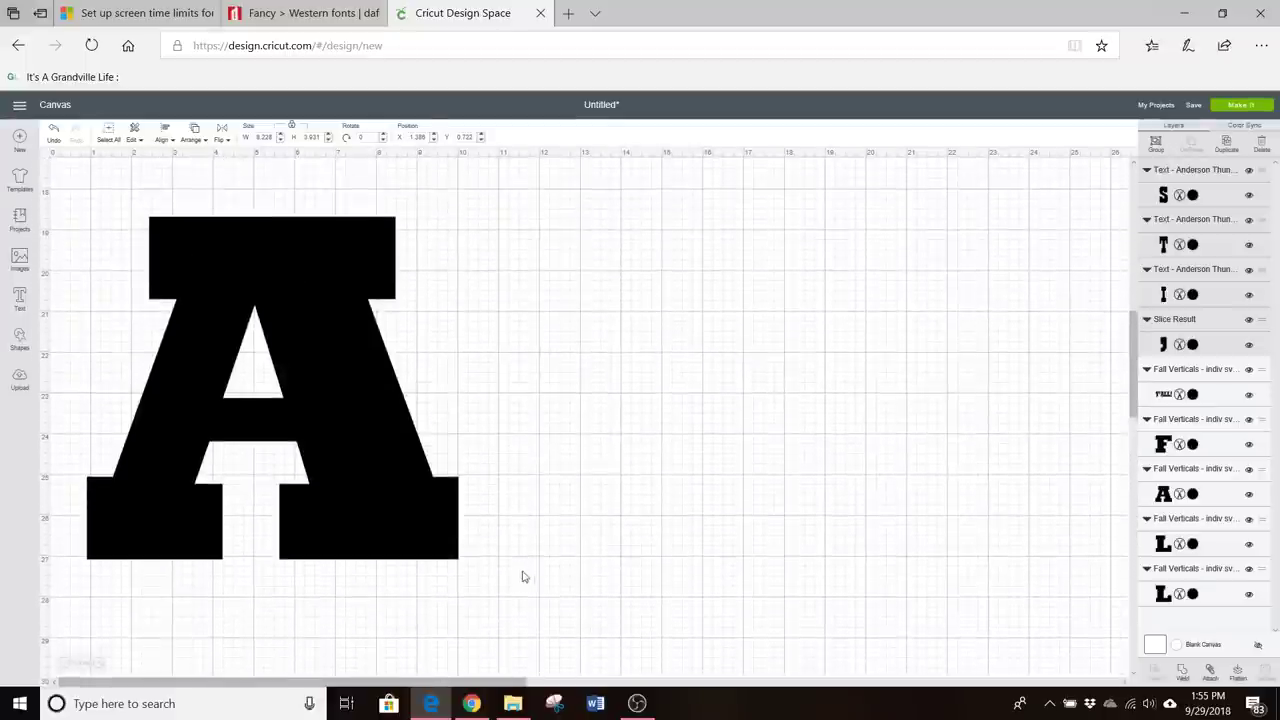
Group the A, F and IT'S letters together as the first mat set
{"action": "left_click_drag", "start_coordinate": [523, 572], "coordinate": [44, 203]}
{"action": "scroll", "coordinate": [489, 408], "scroll_direction": "up", "scroll_amount": 5}
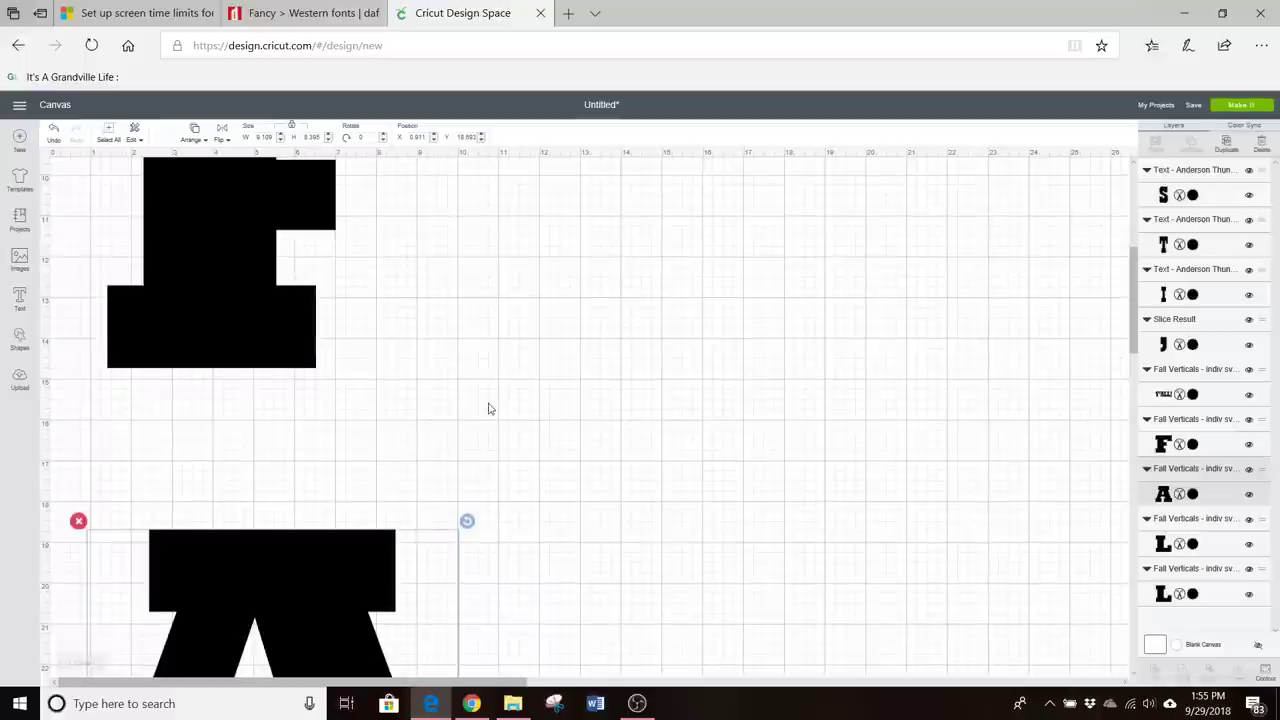
{"action": "left_click", "coordinate": [217, 224], "text": "shift"}
{"action": "scroll", "coordinate": [300, 300], "scroll_direction": "up", "scroll_amount": 8}
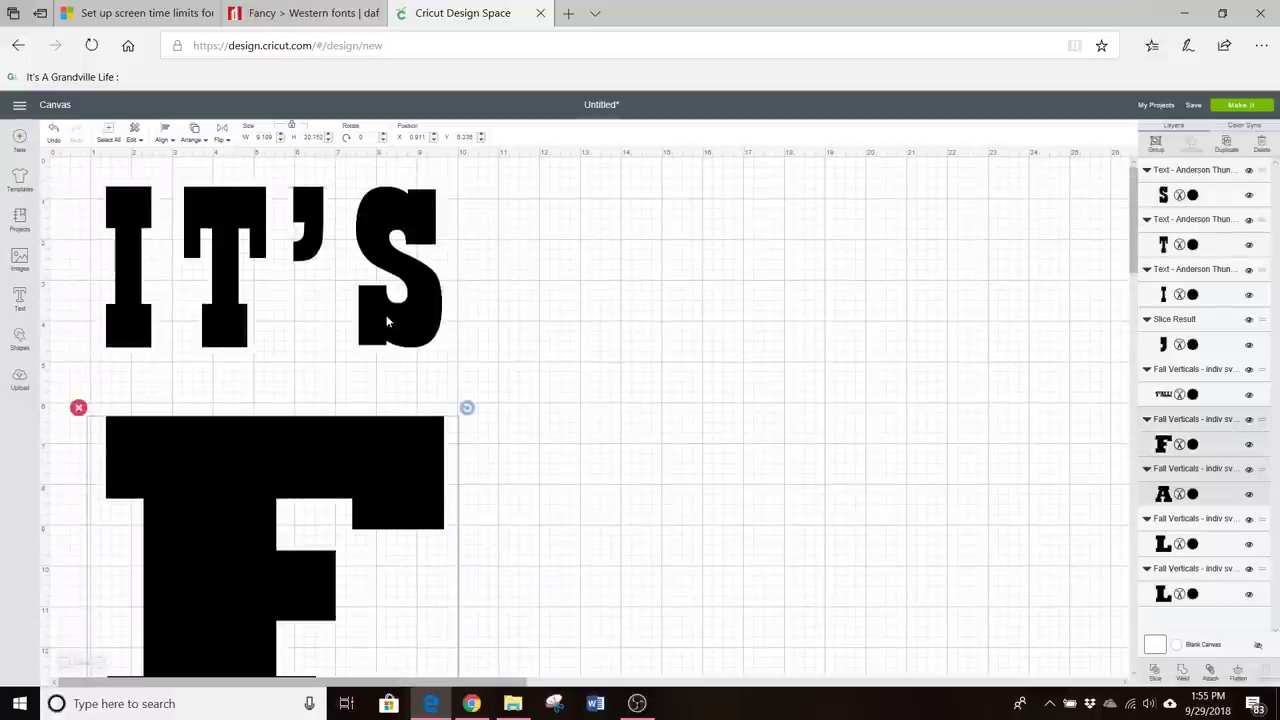
{"action": "left_click", "coordinate": [324, 282], "text": "shift"}
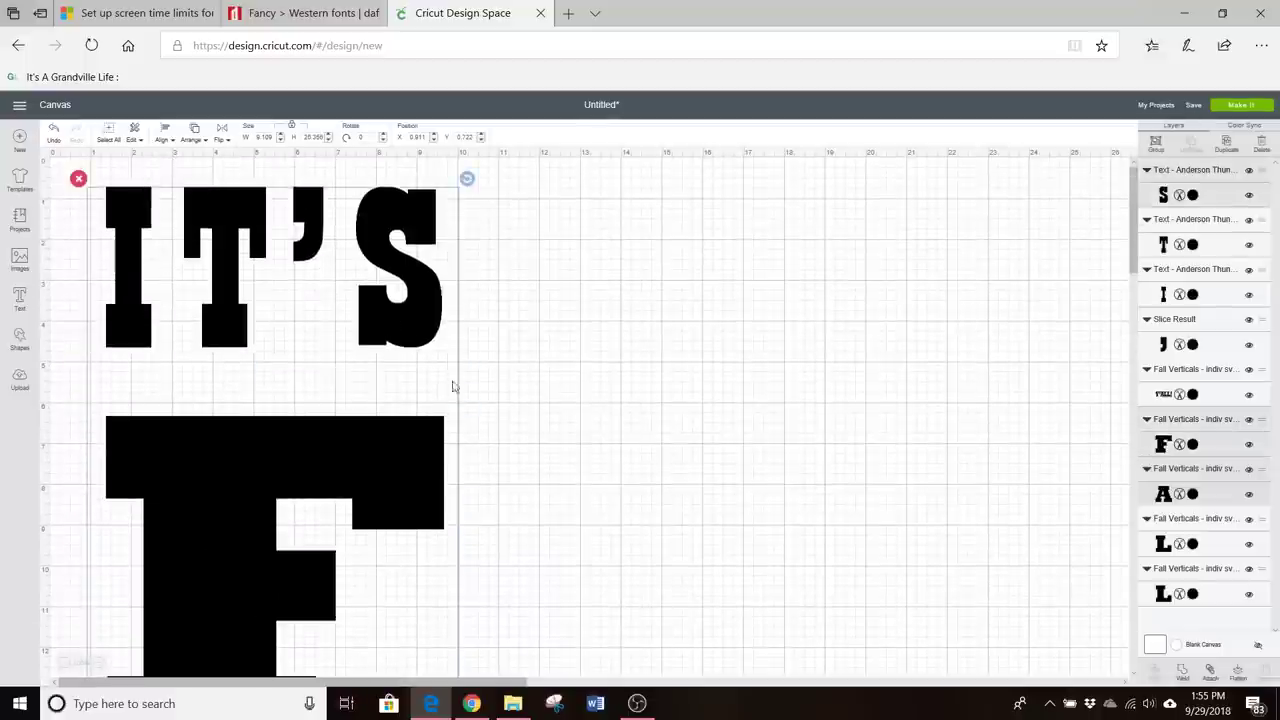
{"action": "left_click", "coordinate": [1156, 144]}
{"action": "scroll", "coordinate": [632, 220], "scroll_direction": "down", "scroll_amount": 3}
Drag the IT'S, F and A group to X 0, Y 0, then review the remaining letters
{"action": "scroll", "coordinate": [632, 231], "scroll_direction": "up", "scroll_amount": 3}
{"action": "left_click_drag", "start_coordinate": [211, 215], "coordinate": [174, 185]}
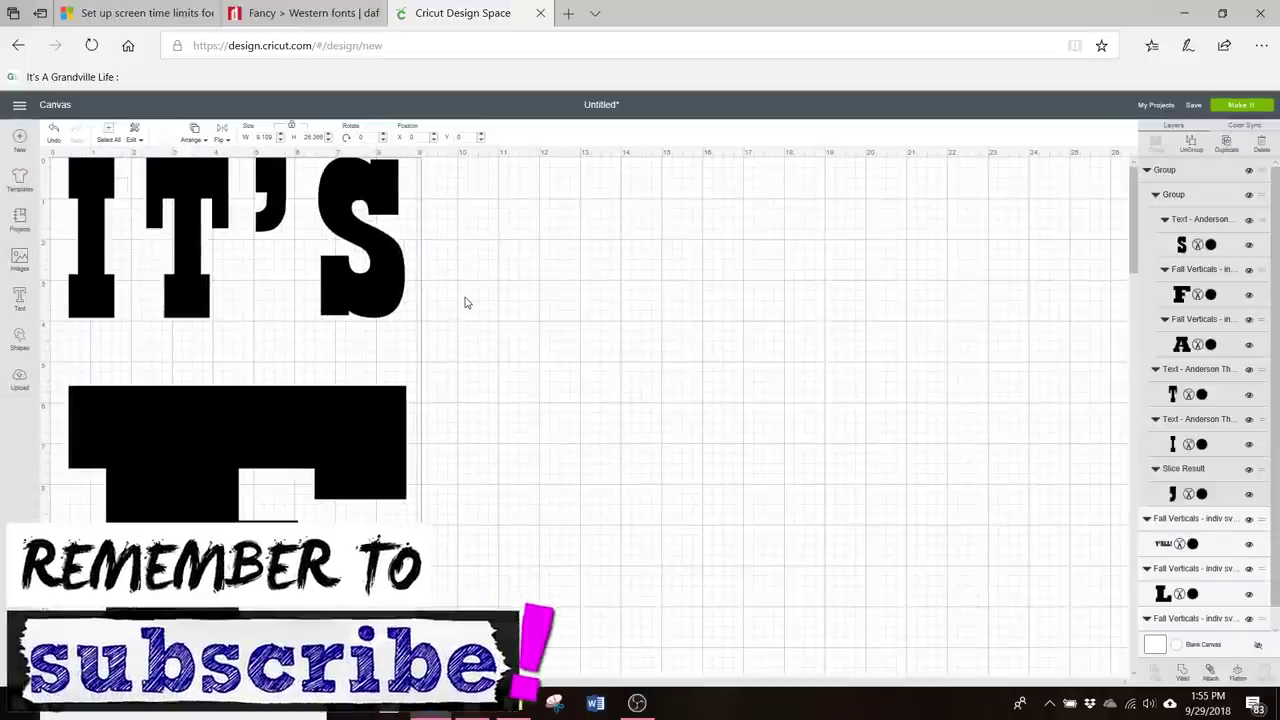
{"action": "scroll", "coordinate": [465, 303], "scroll_direction": "down", "scroll_amount": 15}
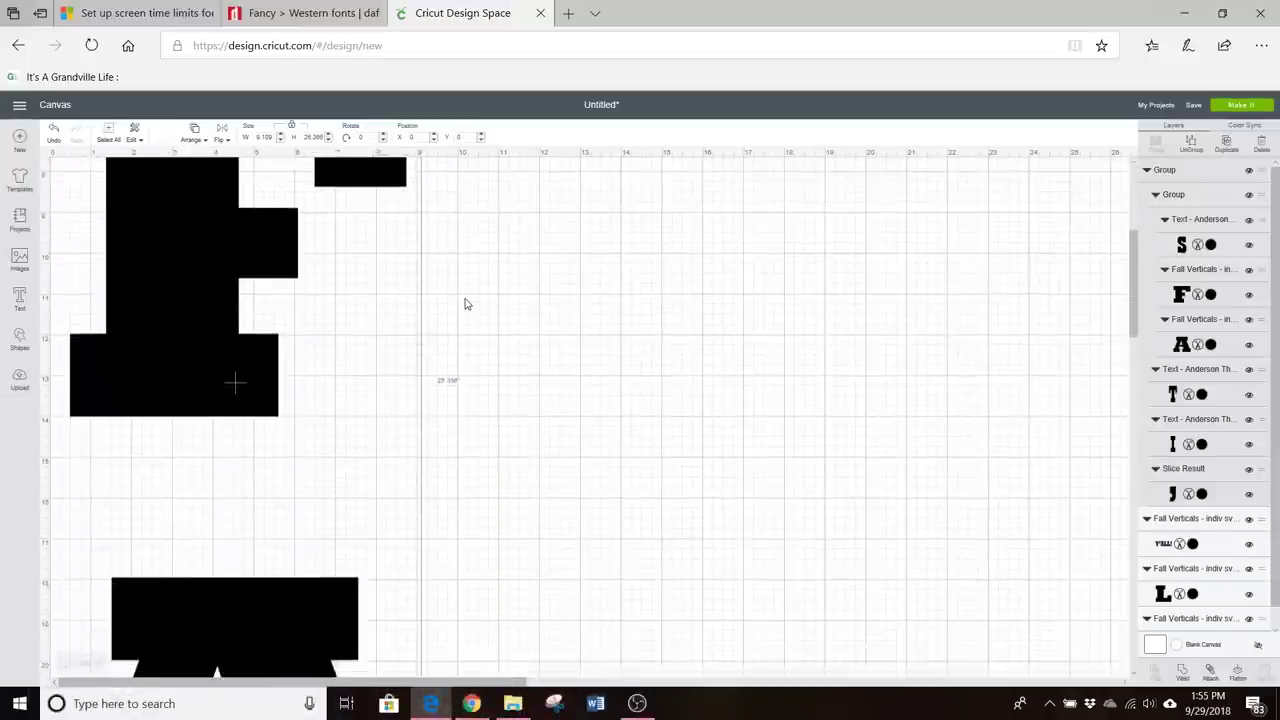
{"action": "scroll", "coordinate": [465, 306], "scroll_direction": "down", "scroll_amount": 10}
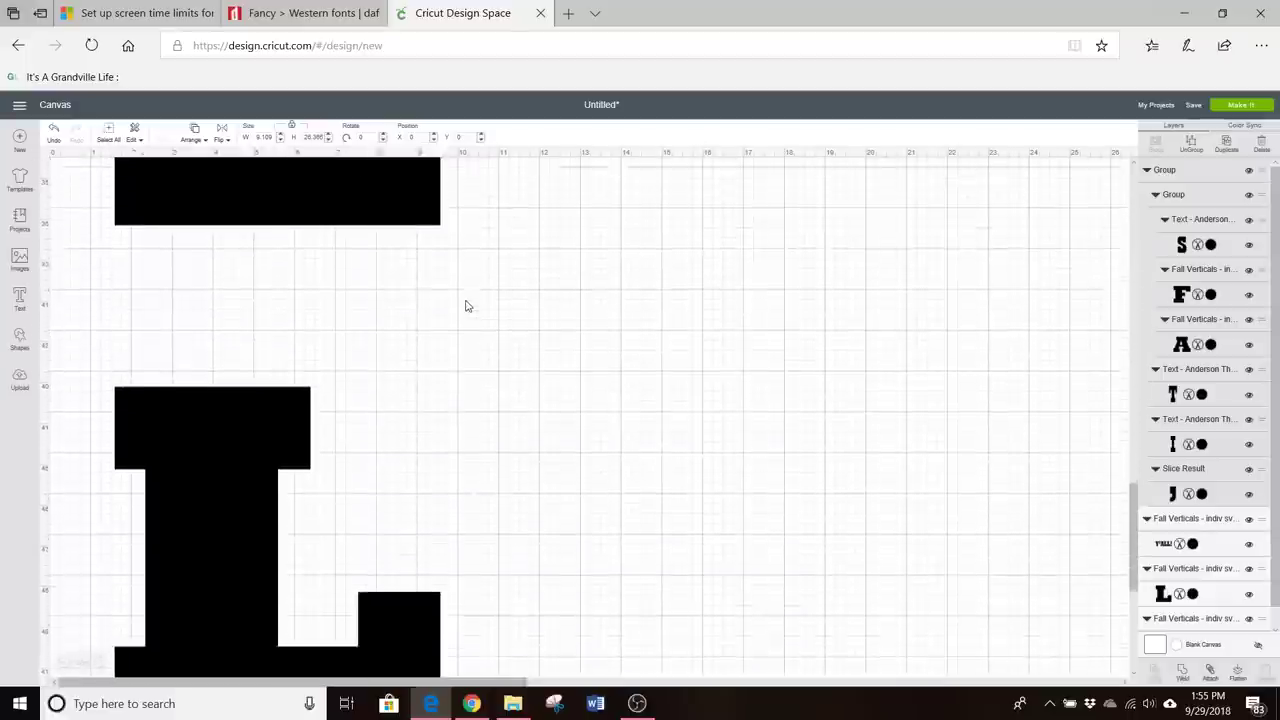
{"action": "scroll", "coordinate": [465, 307], "scroll_direction": "up", "scroll_amount": 20}
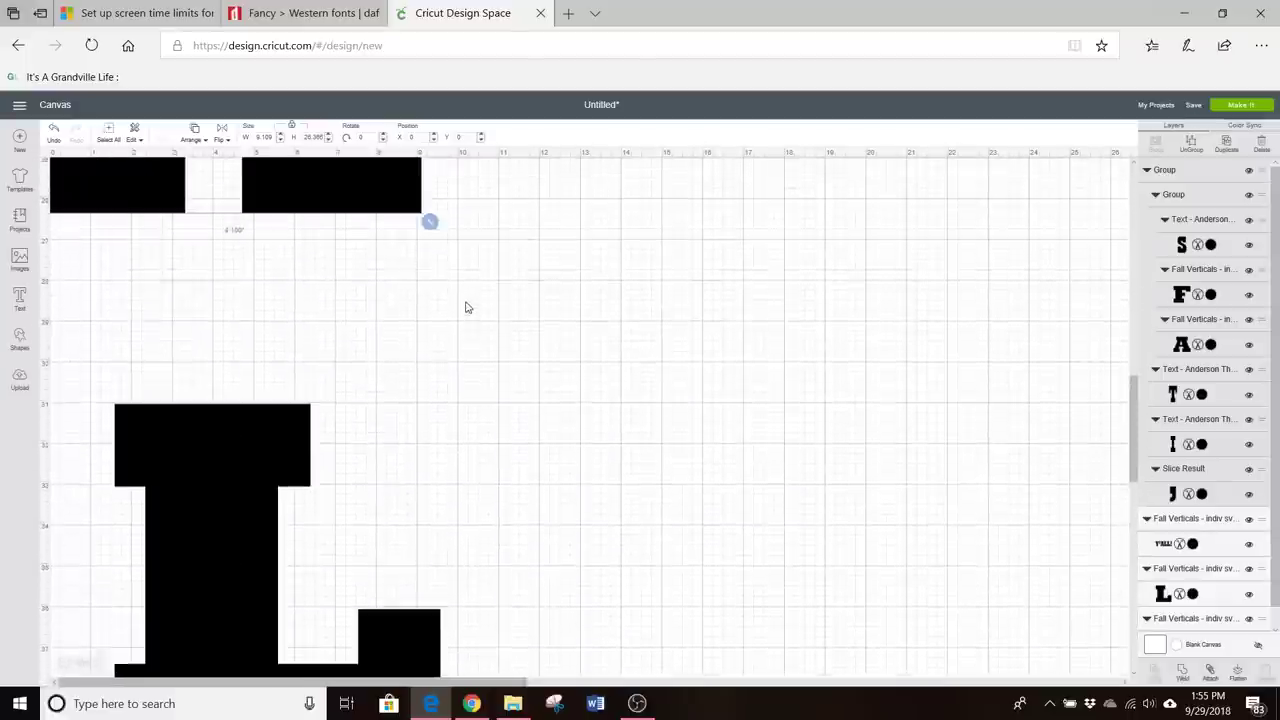
{"action": "scroll", "coordinate": [465, 307], "scroll_direction": "down", "scroll_amount": 8}
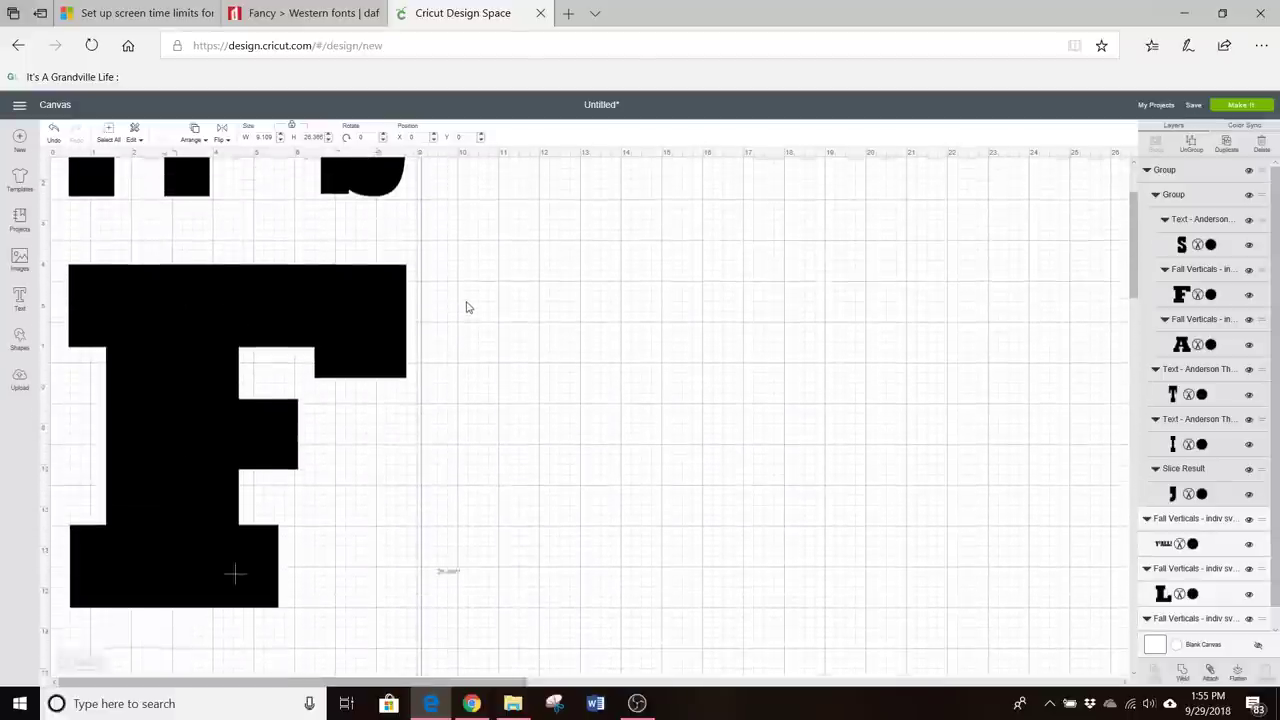
{"action": "scroll", "coordinate": [534, 326], "scroll_direction": "up", "scroll_amount": 8}
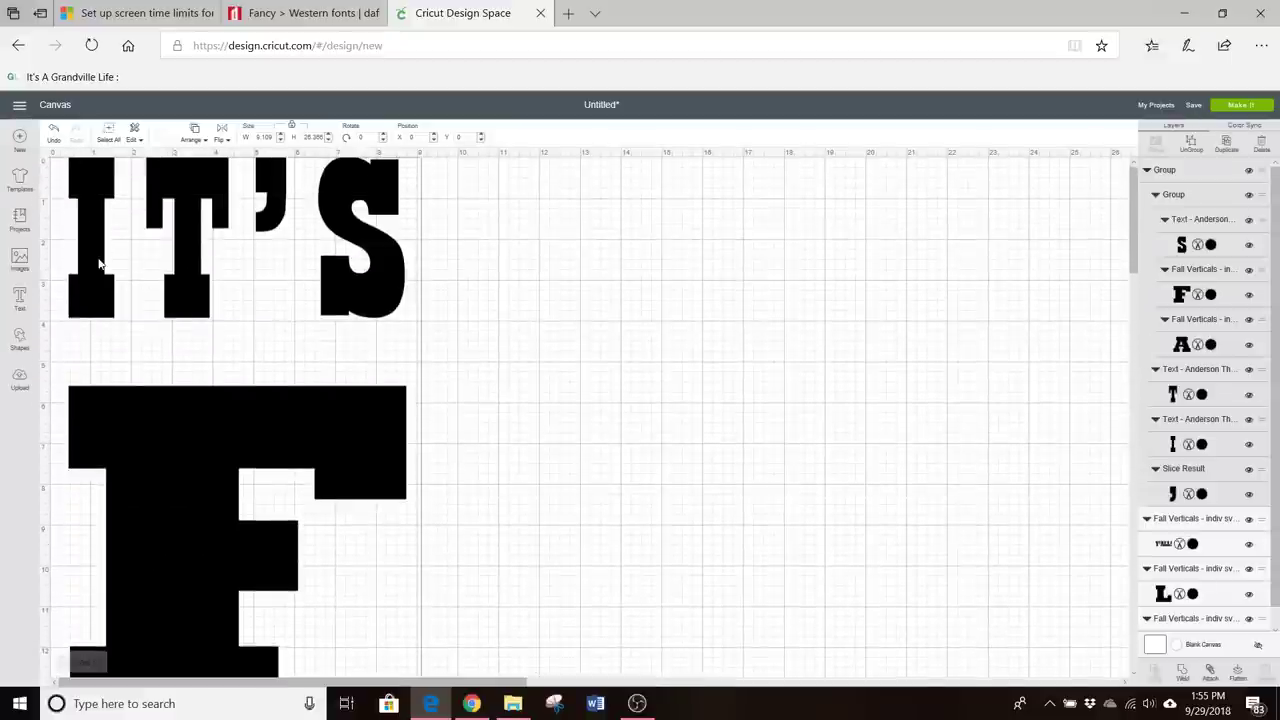
{"action": "scroll", "coordinate": [576, 336], "scroll_direction": "down", "scroll_amount": 3}
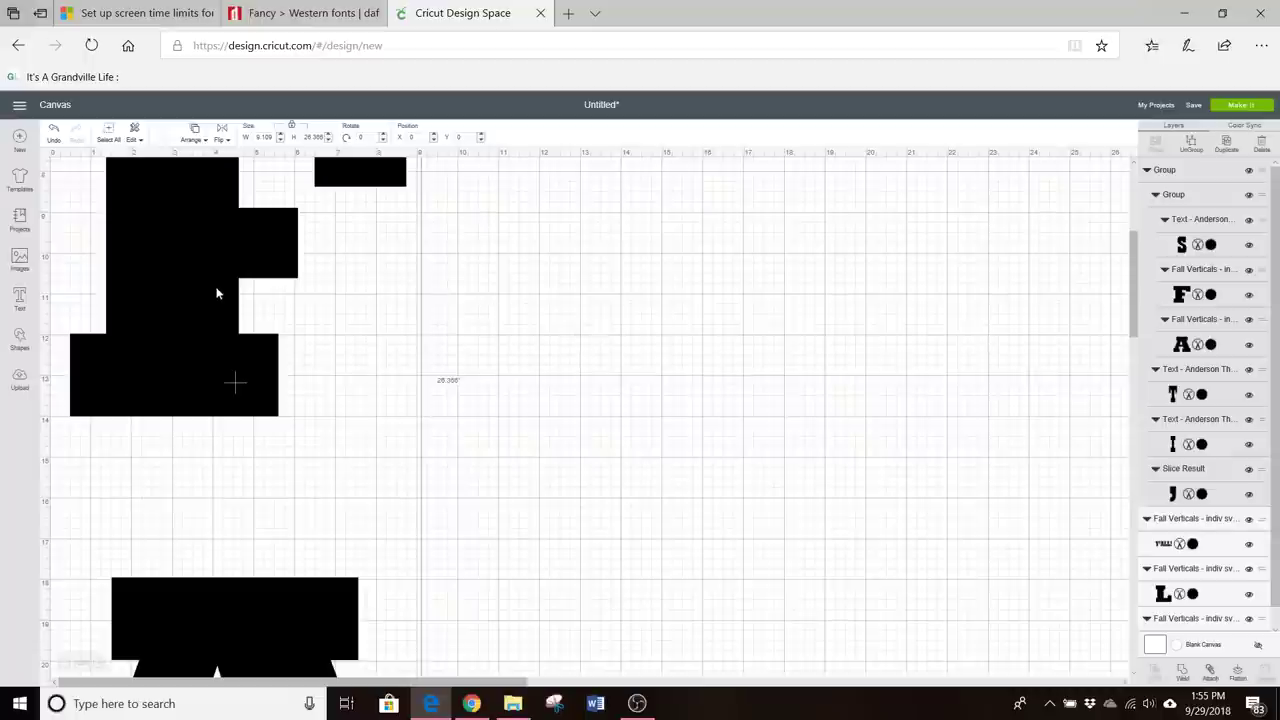
{"action": "scroll", "coordinate": [642, 339], "scroll_direction": "up", "scroll_amount": 2}
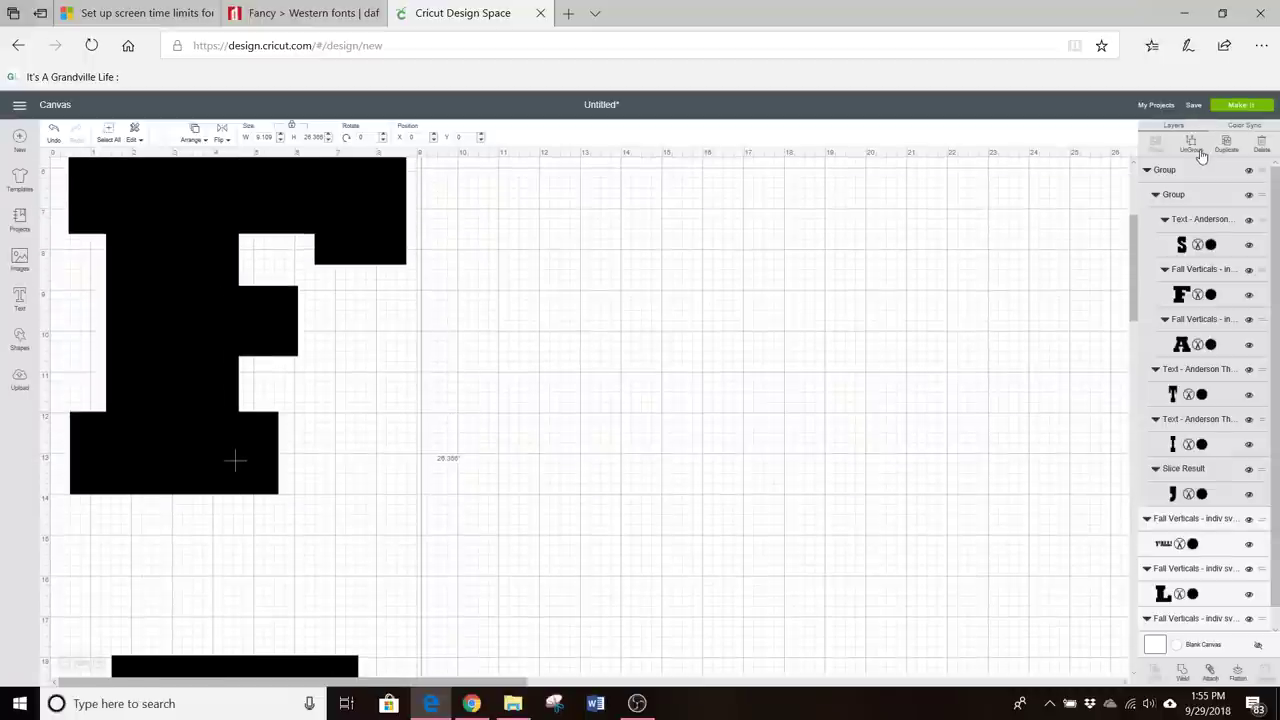
Select the group containing the F together with the I, T and apostrophe
{"action": "left_click", "coordinate": [657, 329]}
{"action": "scroll", "coordinate": [648, 330], "scroll_direction": "up", "scroll_amount": 5}
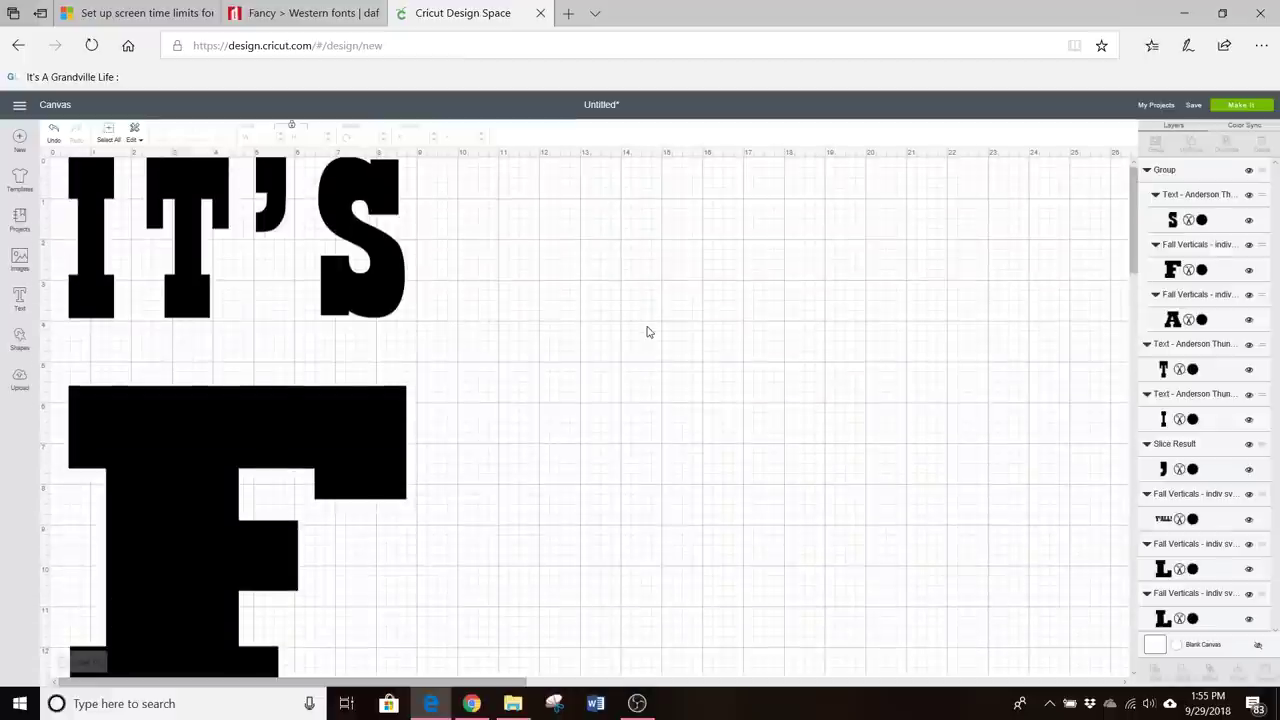
{"action": "left_click", "coordinate": [269, 418]}
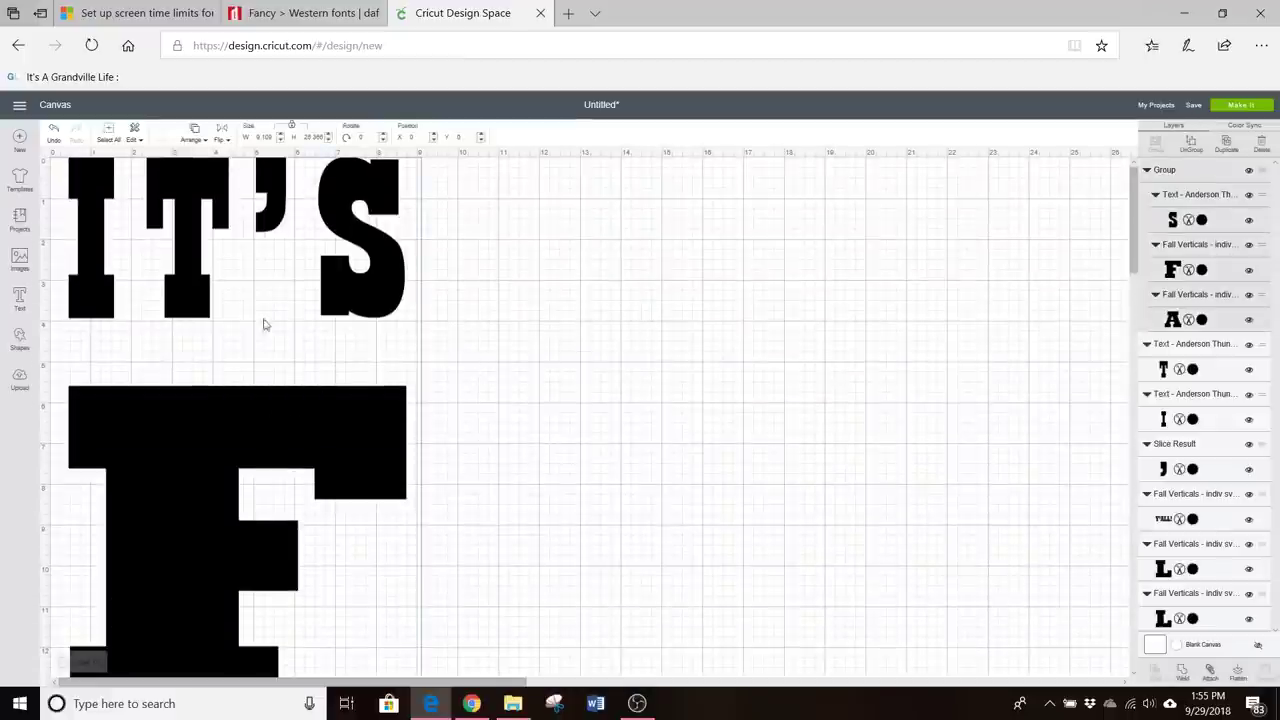
{"action": "left_click", "coordinate": [102, 243], "text": "shift"}
{"action": "left_click", "coordinate": [176, 233], "text": "shift"}
{"action": "left_click", "coordinate": [273, 188], "text": "shift"}
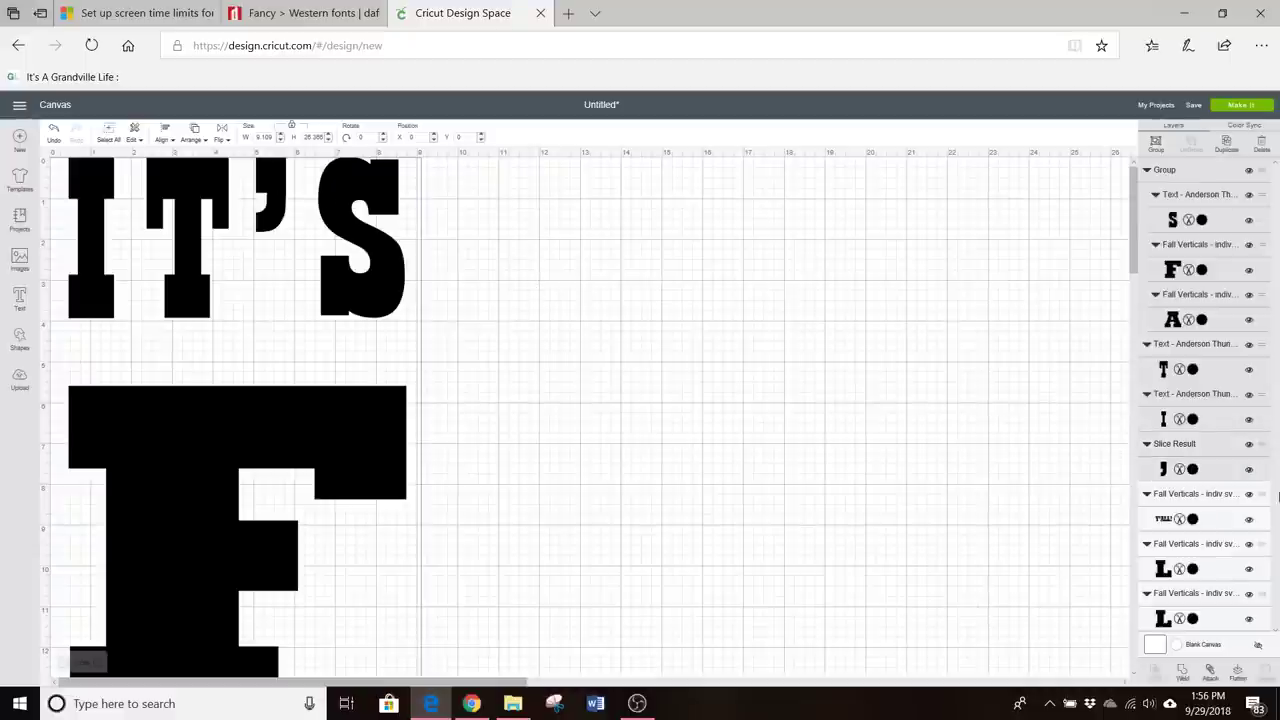
Deselect, select the A, undo the last change, then reselect the A
{"action": "scroll", "coordinate": [809, 414], "scroll_direction": "down", "scroll_amount": 5}
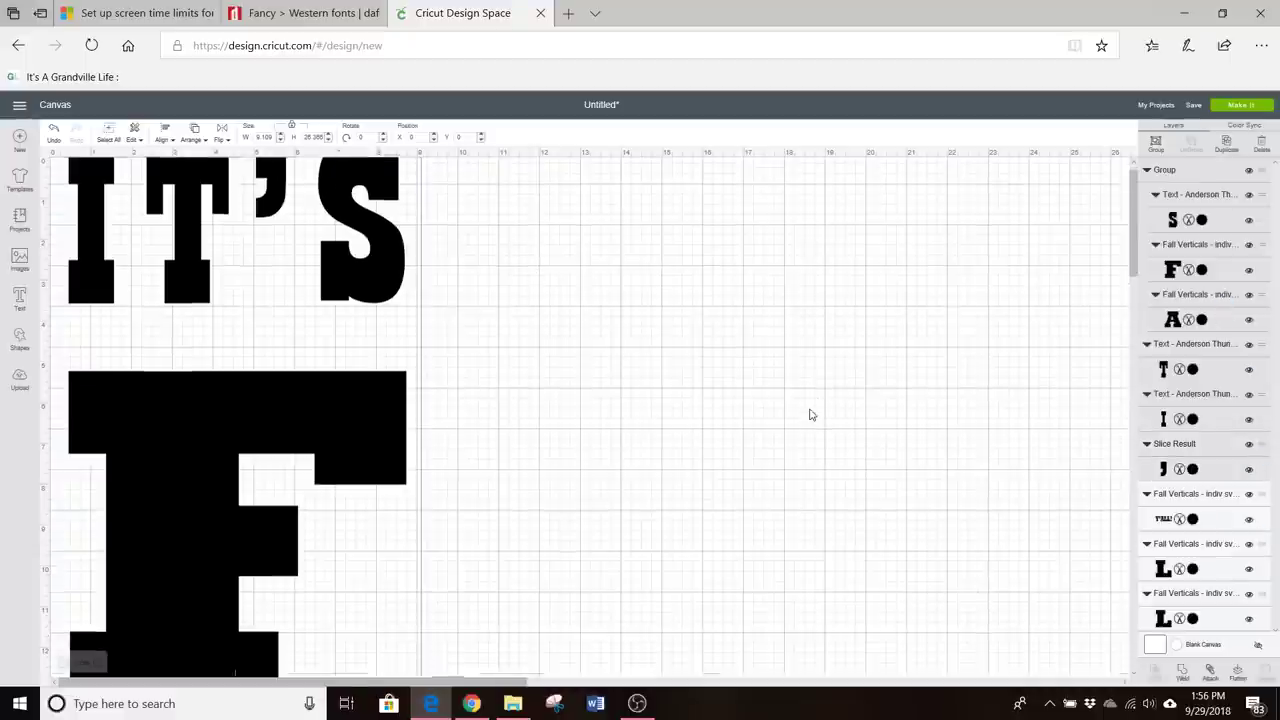
{"action": "scroll", "coordinate": [783, 414], "scroll_direction": "down", "scroll_amount": 1}
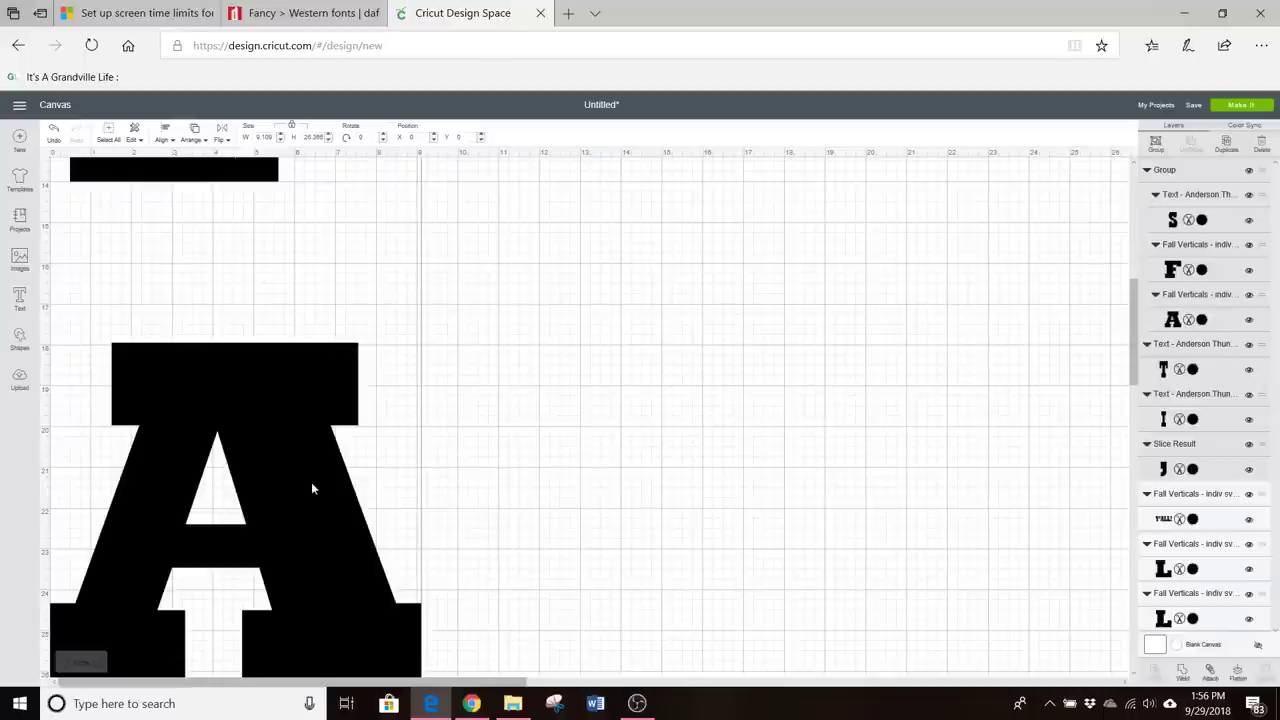
{"action": "left_click", "coordinate": [492, 397]}
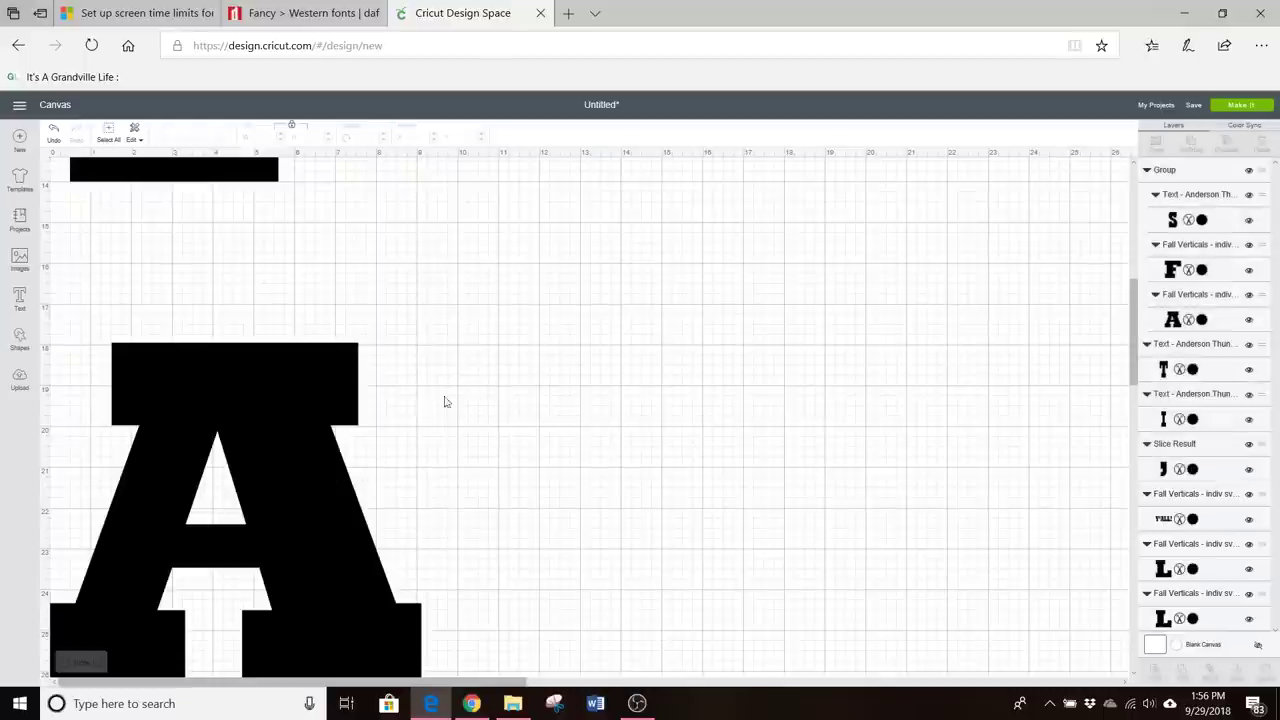
{"action": "left_click", "coordinate": [343, 394]}
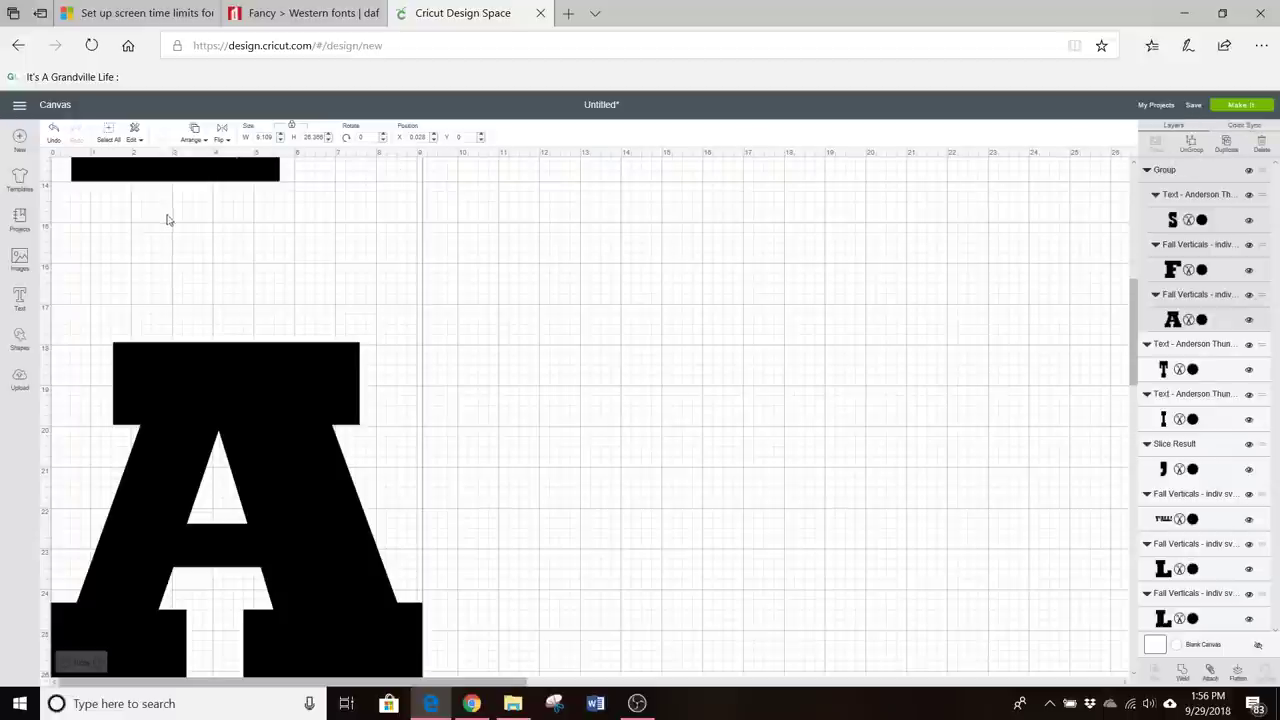
{"action": "left_click", "coordinate": [55, 130]}
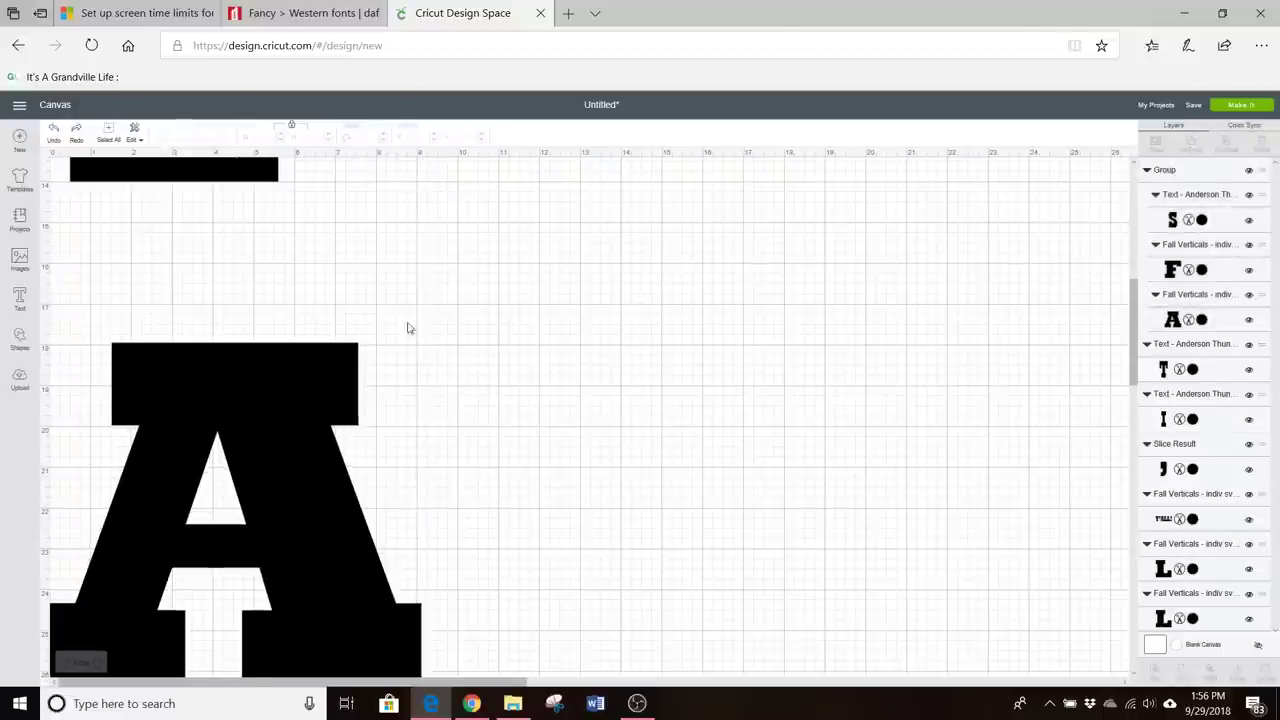
{"action": "left_click", "coordinate": [320, 384]}
Ungroup the set containing the A
{"action": "left_click", "coordinate": [1195, 147]}
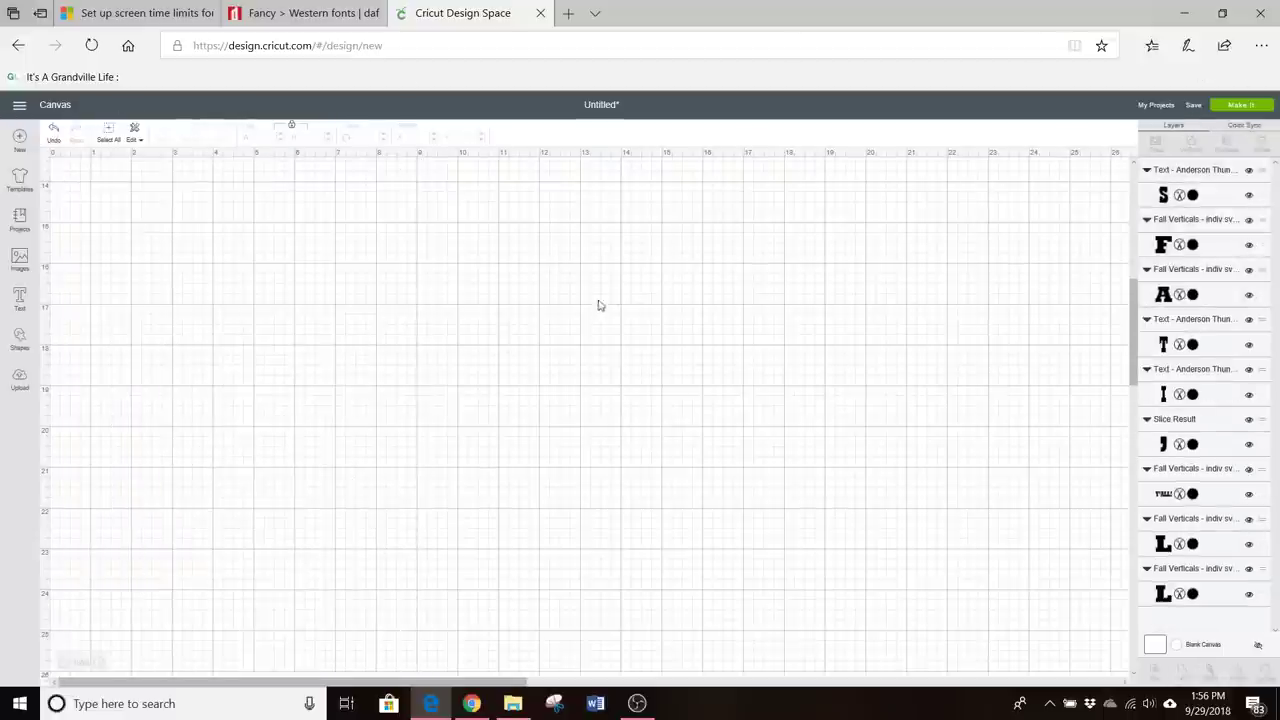
{"action": "scroll", "coordinate": [585, 318], "scroll_direction": "up", "scroll_amount": 5}
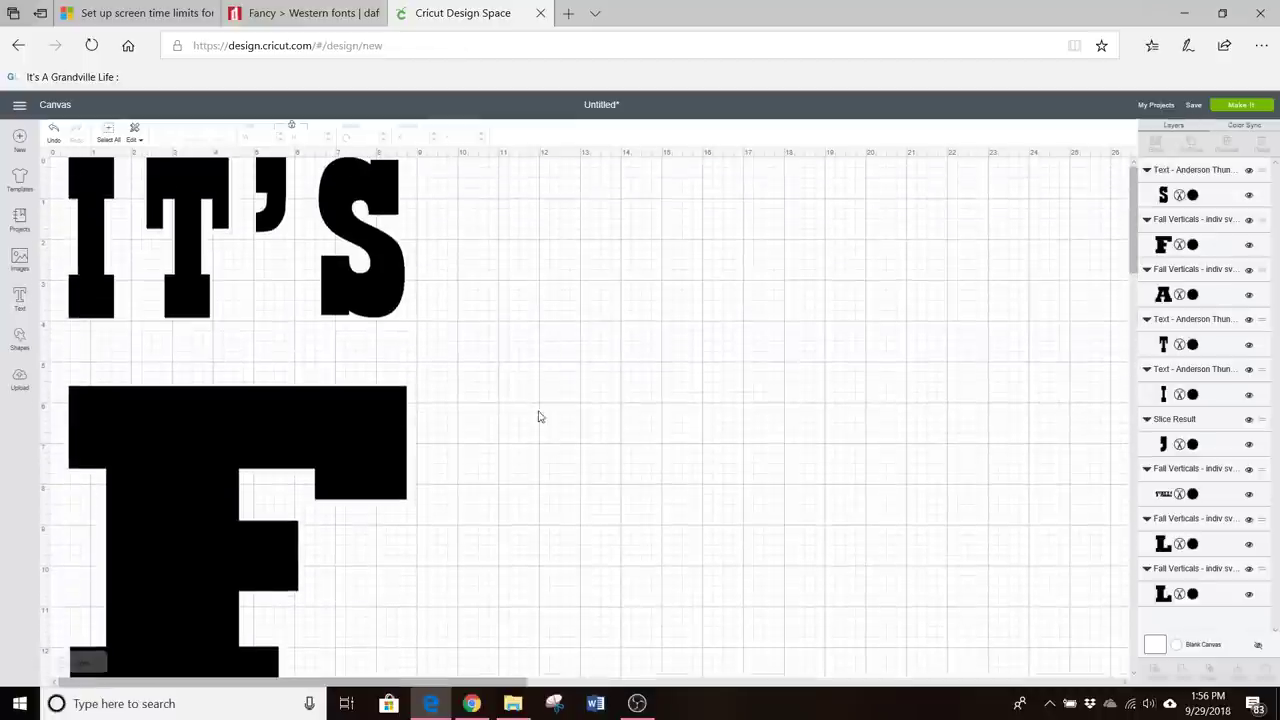
{"action": "scroll", "coordinate": [537, 417], "scroll_direction": "down", "scroll_amount": 5}
Group the F with the S, apostrophe, T and I of IT'S
{"action": "left_click", "coordinate": [194, 373]}
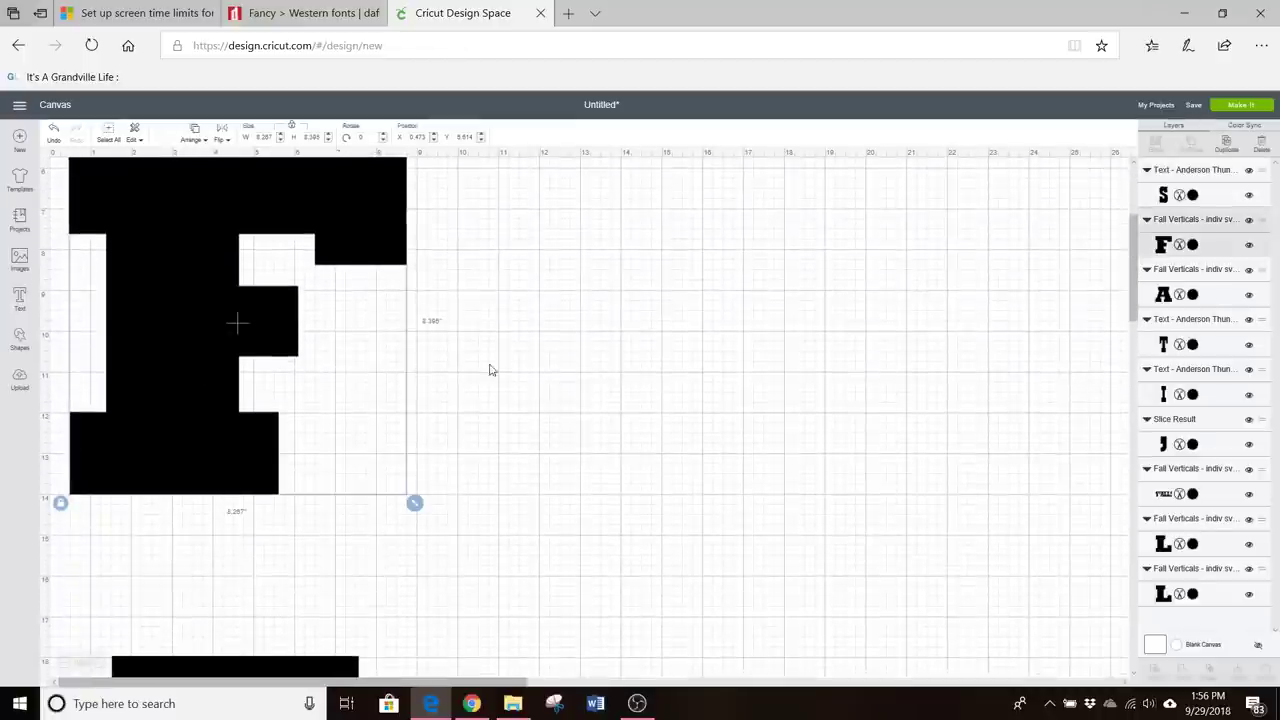
{"action": "scroll", "coordinate": [490, 368], "scroll_direction": "up", "scroll_amount": 5}
{"action": "left_click", "coordinate": [366, 248], "text": "shift"}
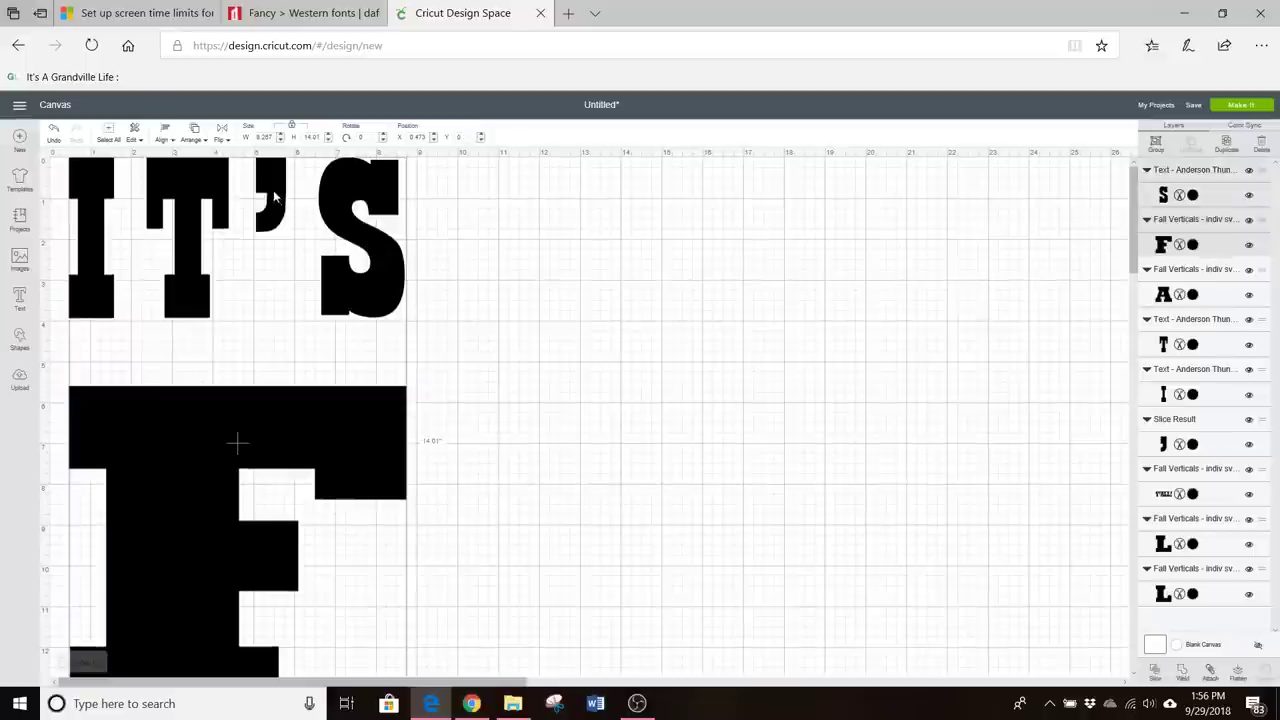
{"action": "left_click", "coordinate": [279, 199], "text": "shift"}
{"action": "left_click", "coordinate": [194, 198], "text": "shift"}
{"action": "left_click", "coordinate": [110, 192], "text": "shift"}
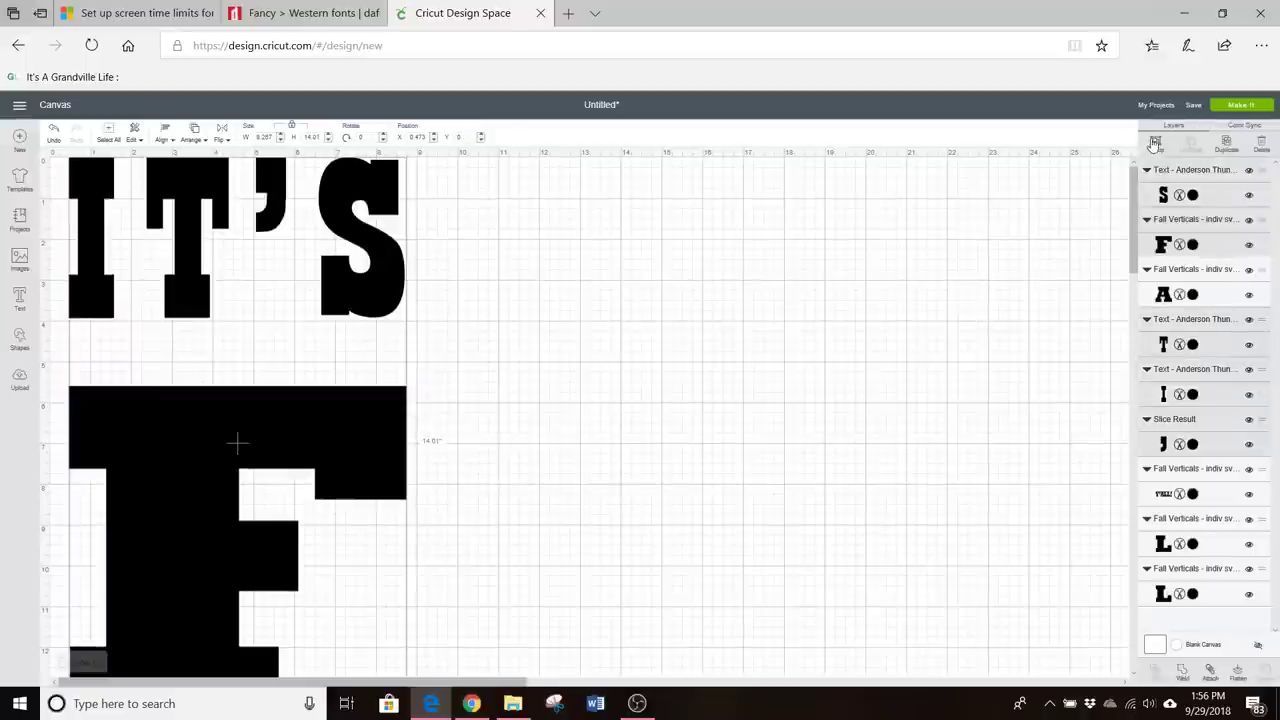
{"action": "left_click", "coordinate": [1155, 144]}
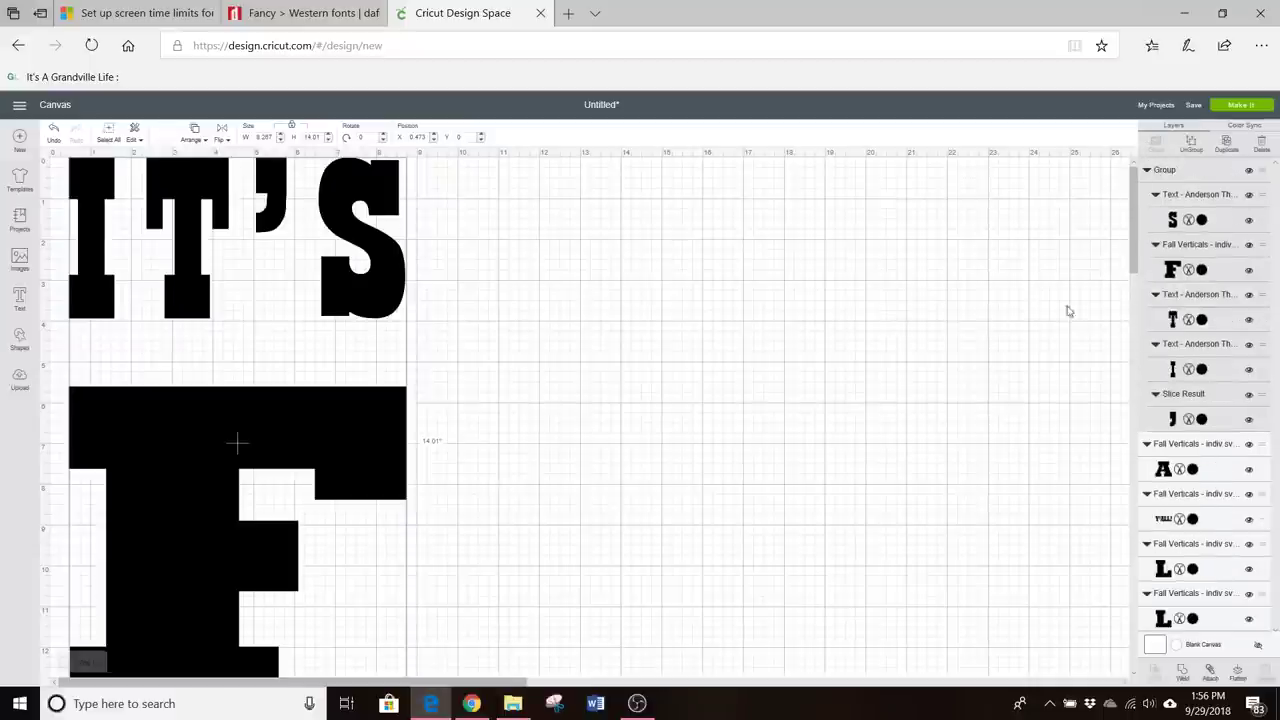
Select the A together with the first L
{"action": "scroll", "coordinate": [972, 362], "scroll_direction": "down", "scroll_amount": 5}
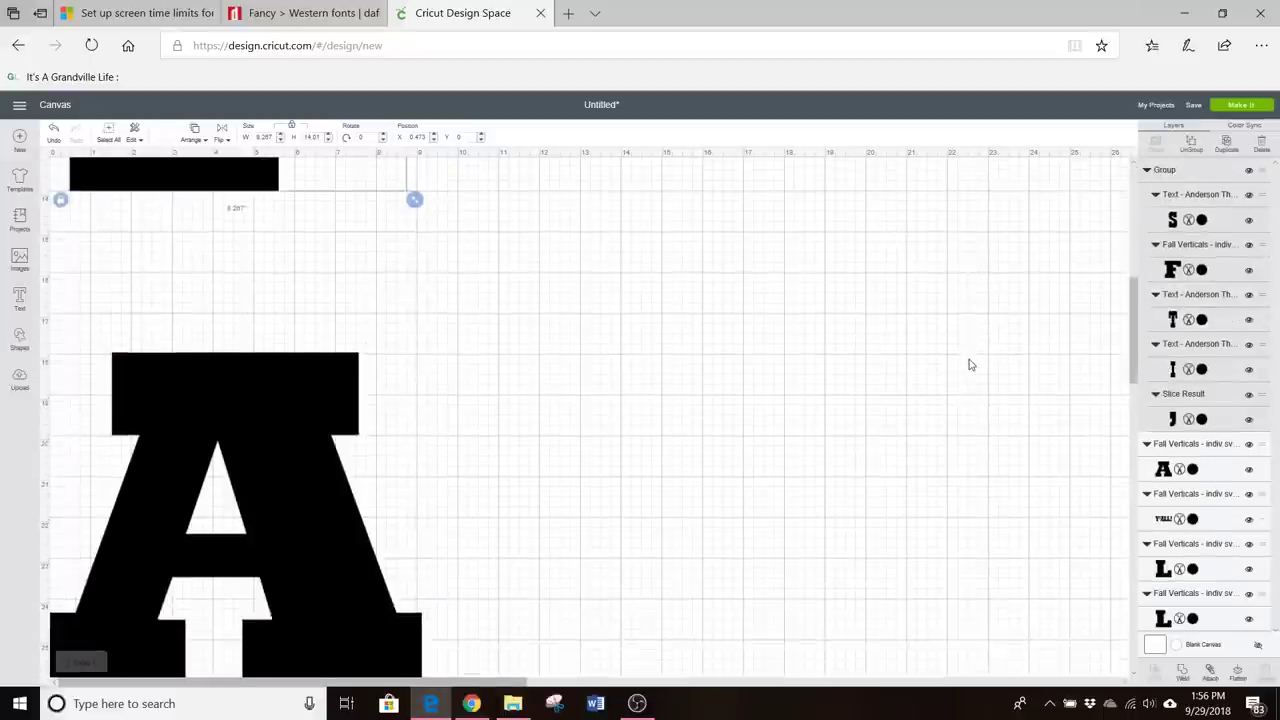
{"action": "scroll", "coordinate": [970, 364], "scroll_direction": "up", "scroll_amount": 3}
{"action": "scroll", "coordinate": [969, 364], "scroll_direction": "down", "scroll_amount": 5}
{"action": "scroll", "coordinate": [969, 364], "scroll_direction": "up", "scroll_amount": 5}
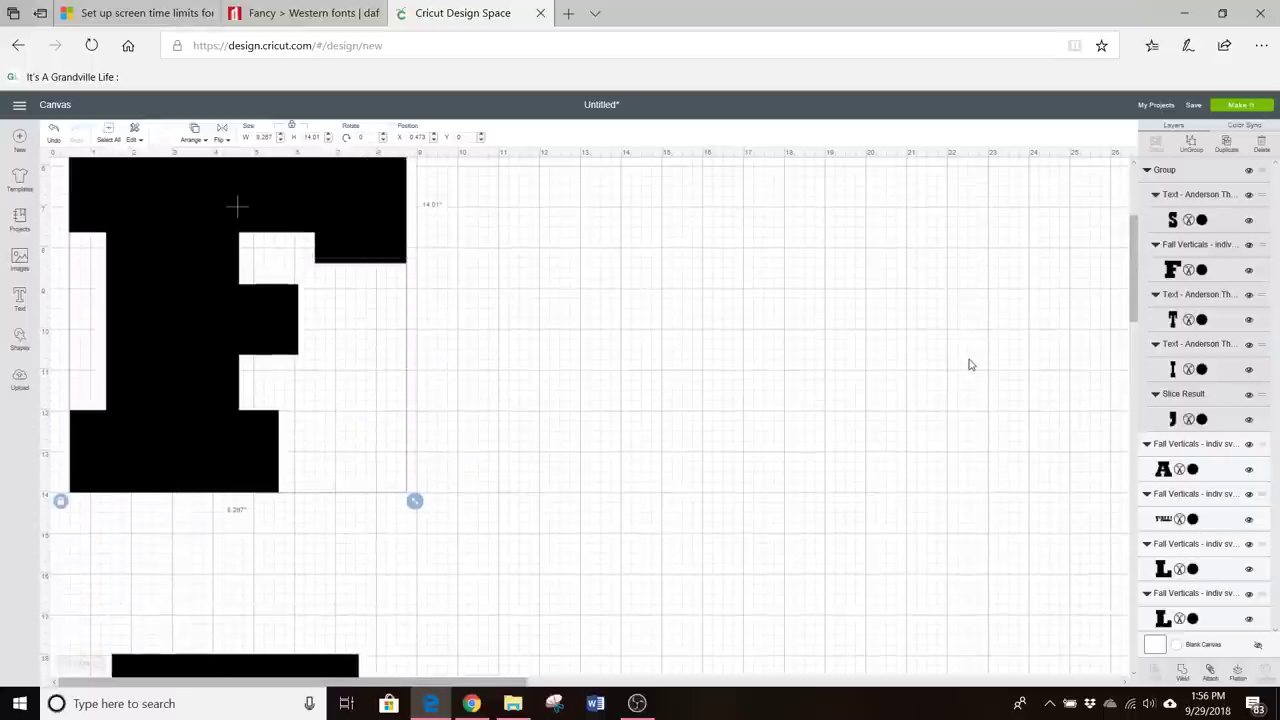
{"action": "scroll", "coordinate": [950, 368], "scroll_direction": "down", "scroll_amount": 5}
{"action": "left_click", "coordinate": [326, 433]}
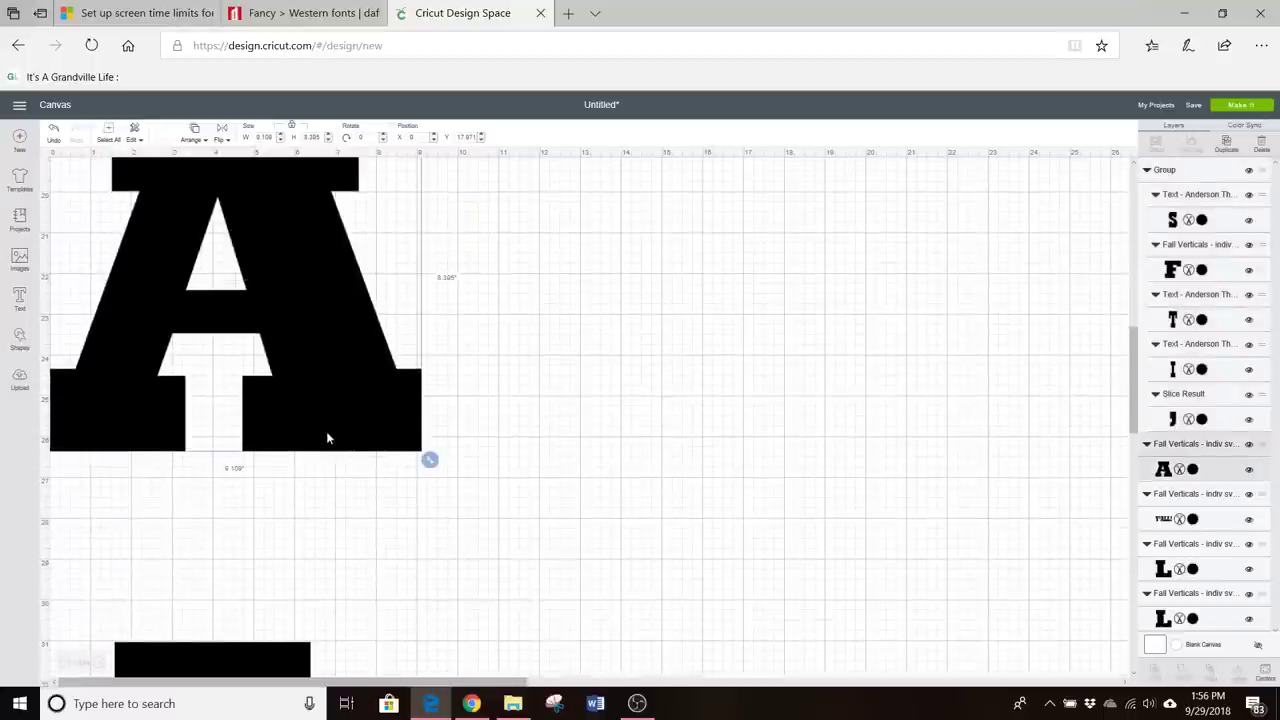
{"action": "scroll", "coordinate": [491, 450], "scroll_direction": "down", "scroll_amount": 4}
{"action": "scroll", "coordinate": [491, 450], "scroll_direction": "down", "scroll_amount": 2}
{"action": "left_click", "coordinate": [275, 391]}
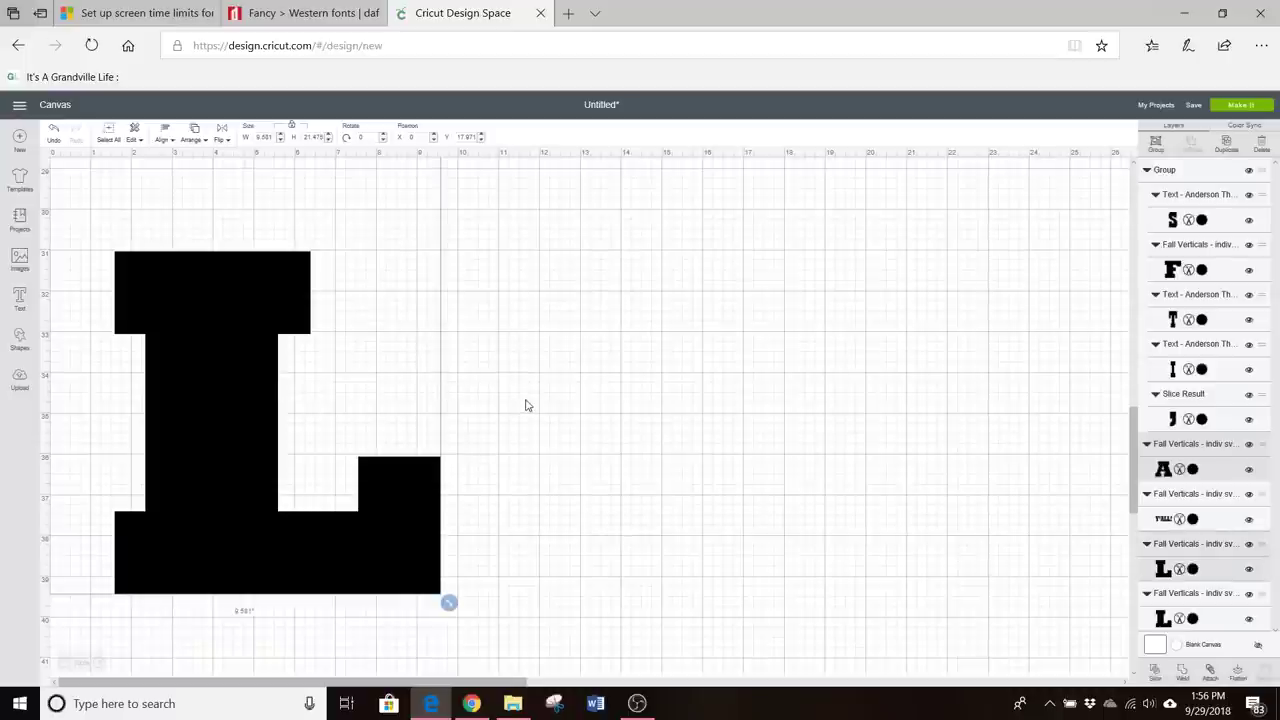
Group the A with the first L, then group the second L with Y'ALL! using Ctrl+G
{"action": "key", "text": "ctrl+g"}
{"action": "scroll", "coordinate": [777, 471], "scroll_direction": "down", "scroll_amount": 5}
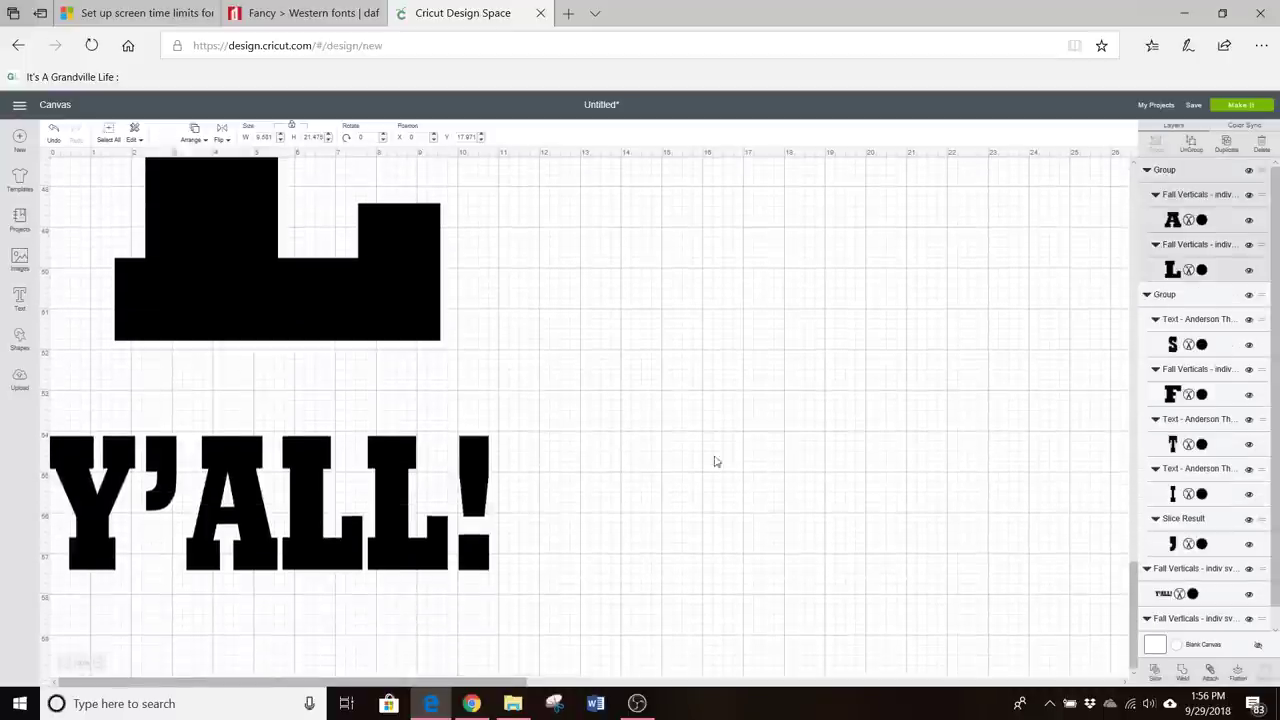
{"action": "left_click_drag", "start_coordinate": [535, 622], "coordinate": [88, 440]}
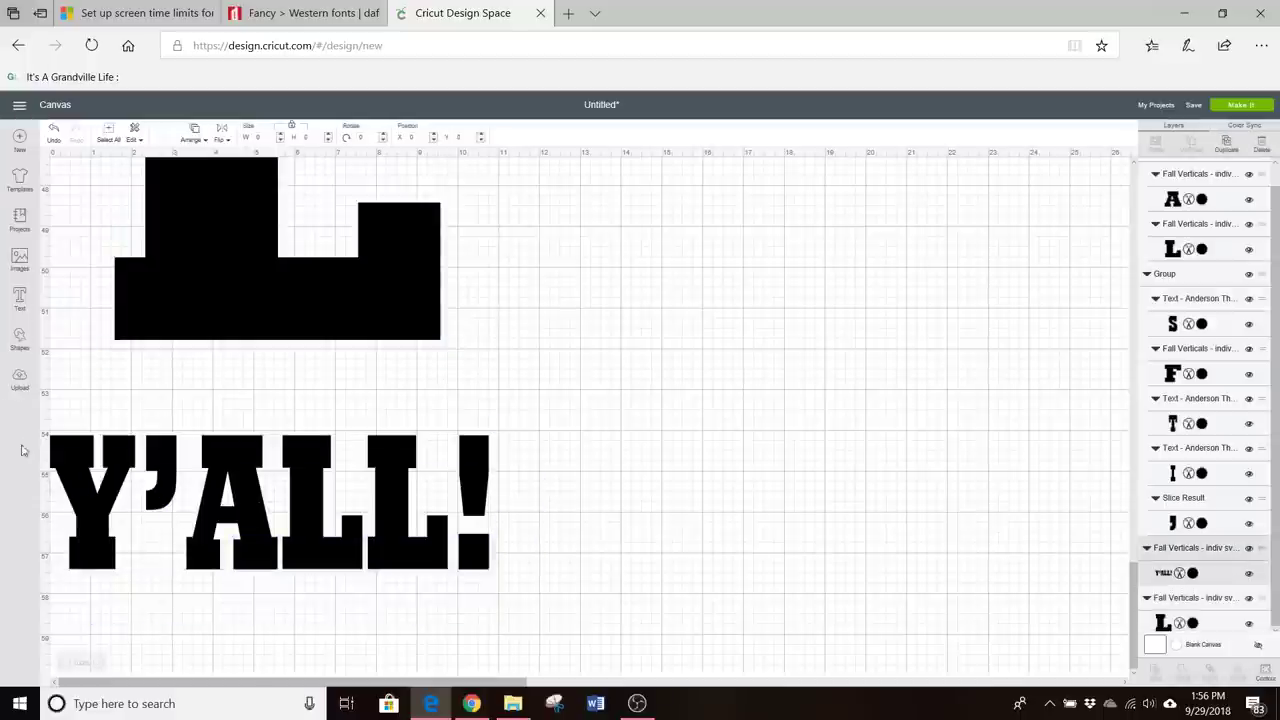
{"action": "left_click", "coordinate": [304, 300], "text": "shift"}
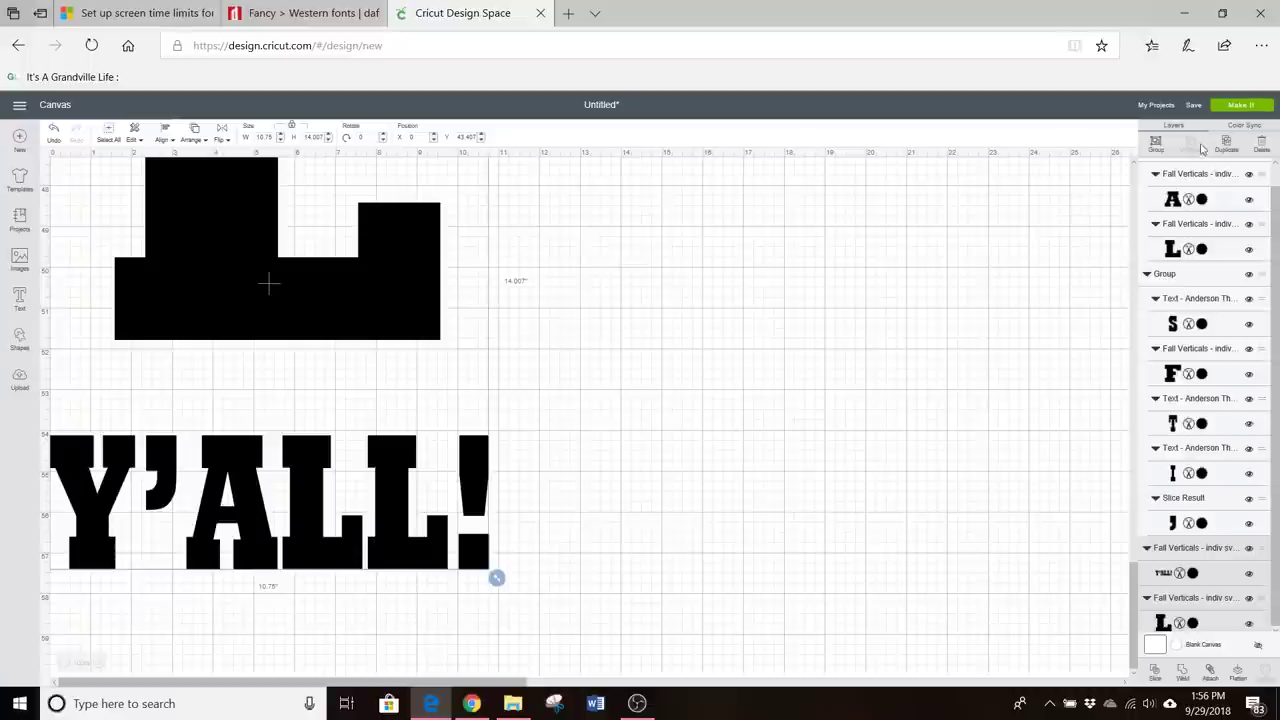
{"action": "left_click", "coordinate": [1154, 145]}
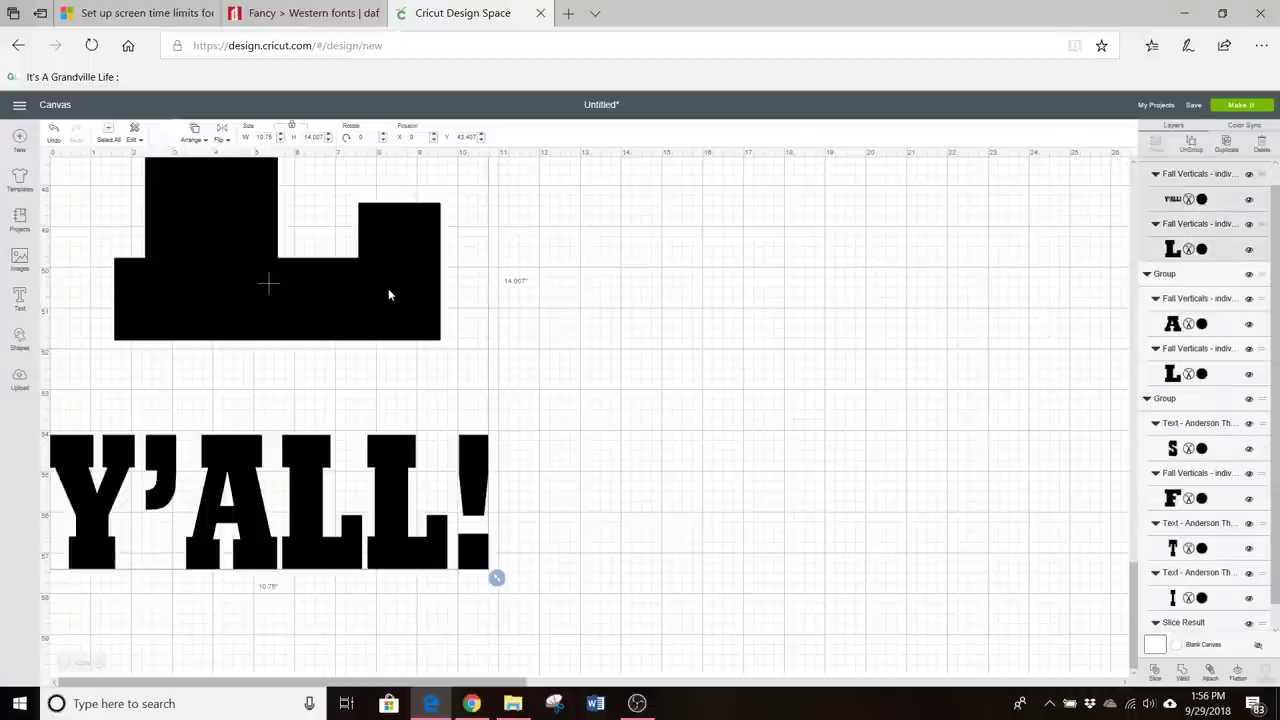
{"action": "scroll", "coordinate": [523, 360], "scroll_direction": "up", "scroll_amount": 10}
{"action": "scroll", "coordinate": [526, 362], "scroll_direction": "up", "scroll_amount": 10}
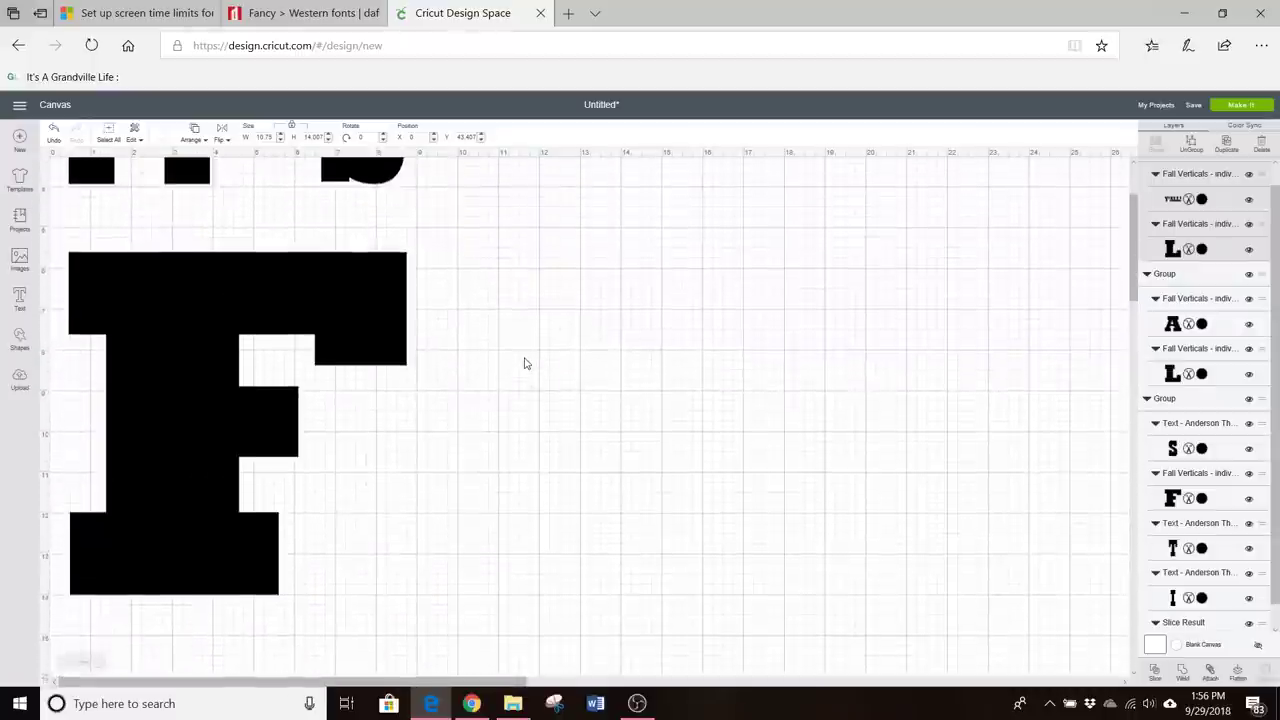